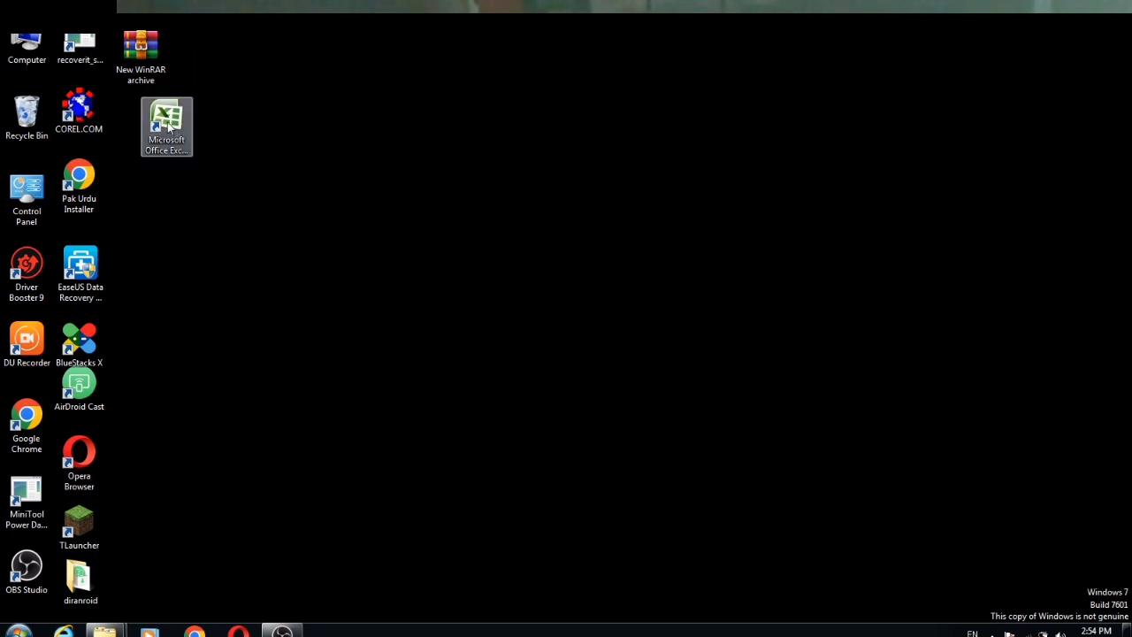
Launch Excel from its desktop shortcut to get the blank Book1 workbook
double_click(168, 127)
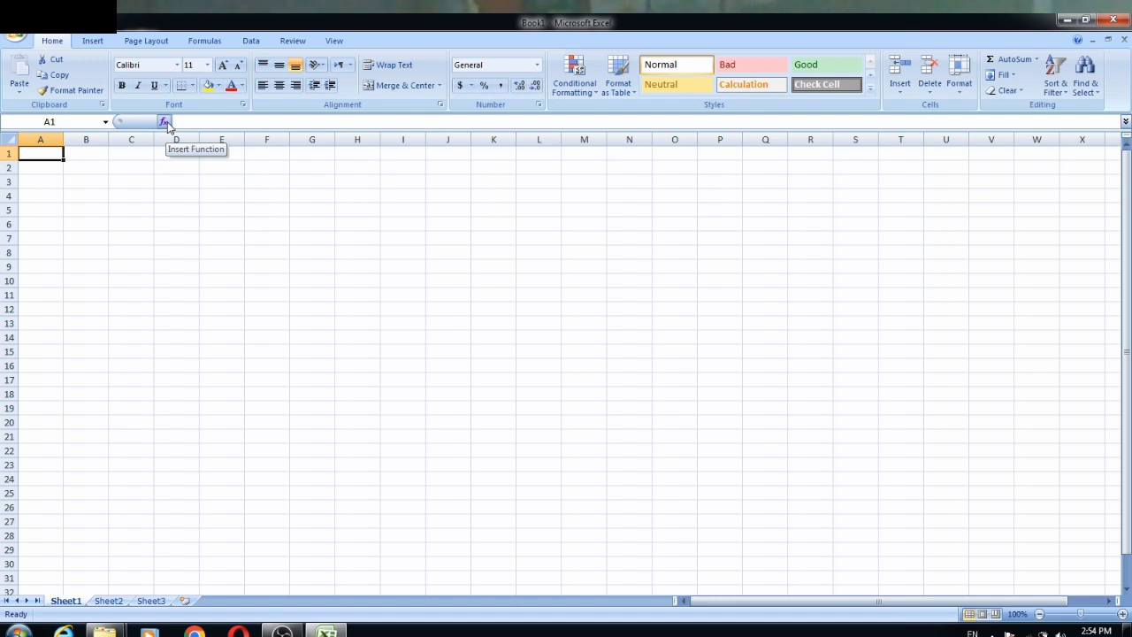
left_click(207, 208)
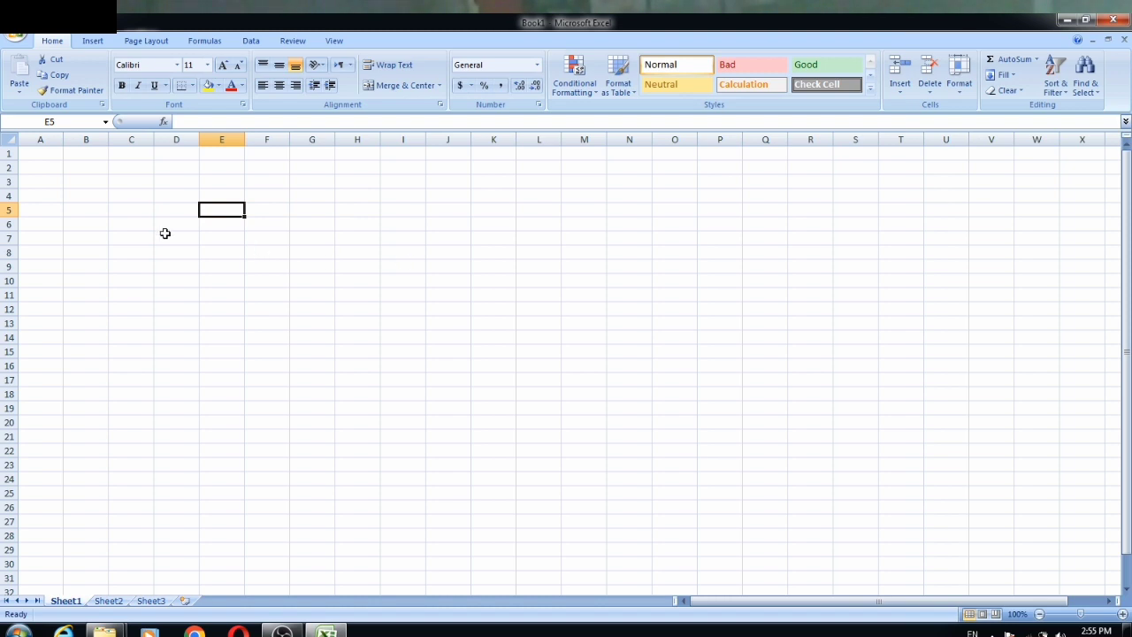
left_click(40, 134)
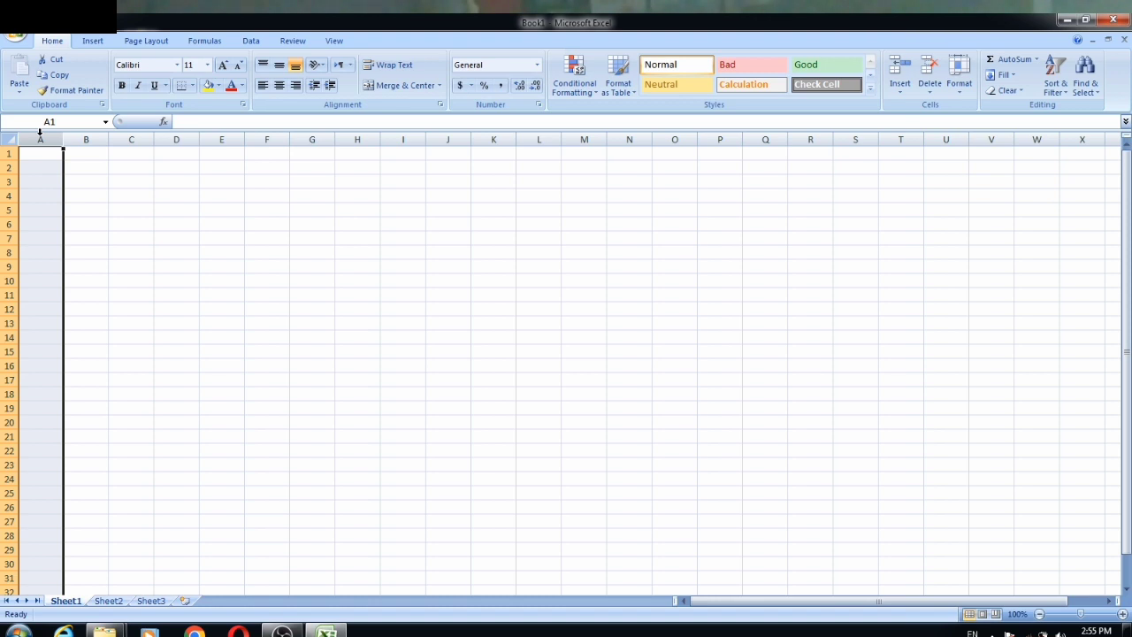
left_click(102, 135)
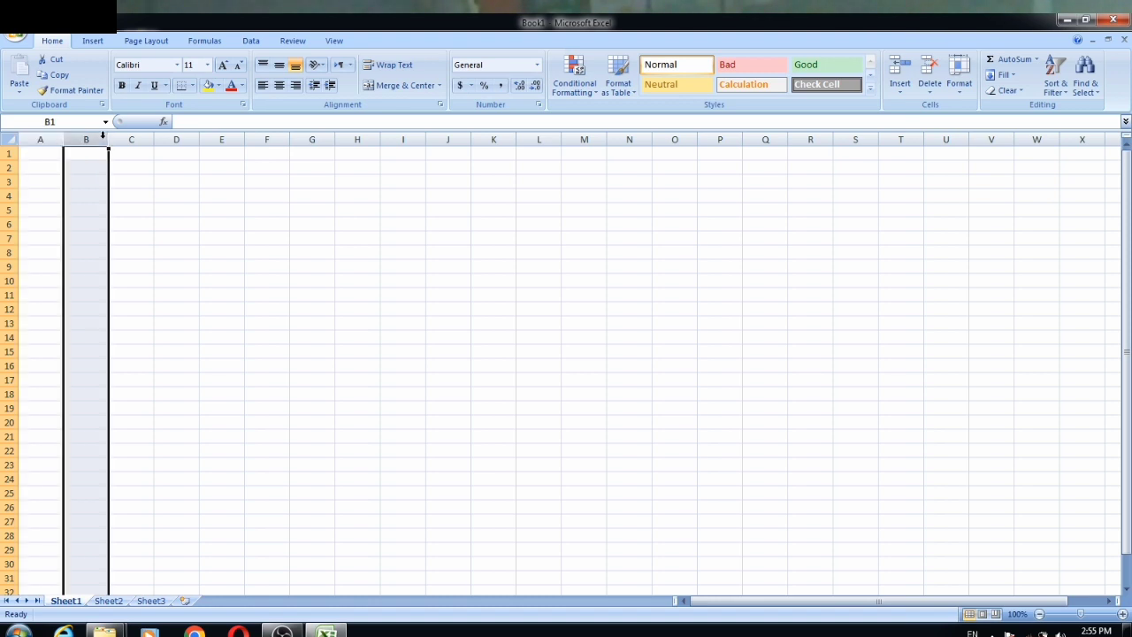
left_click(140, 133)
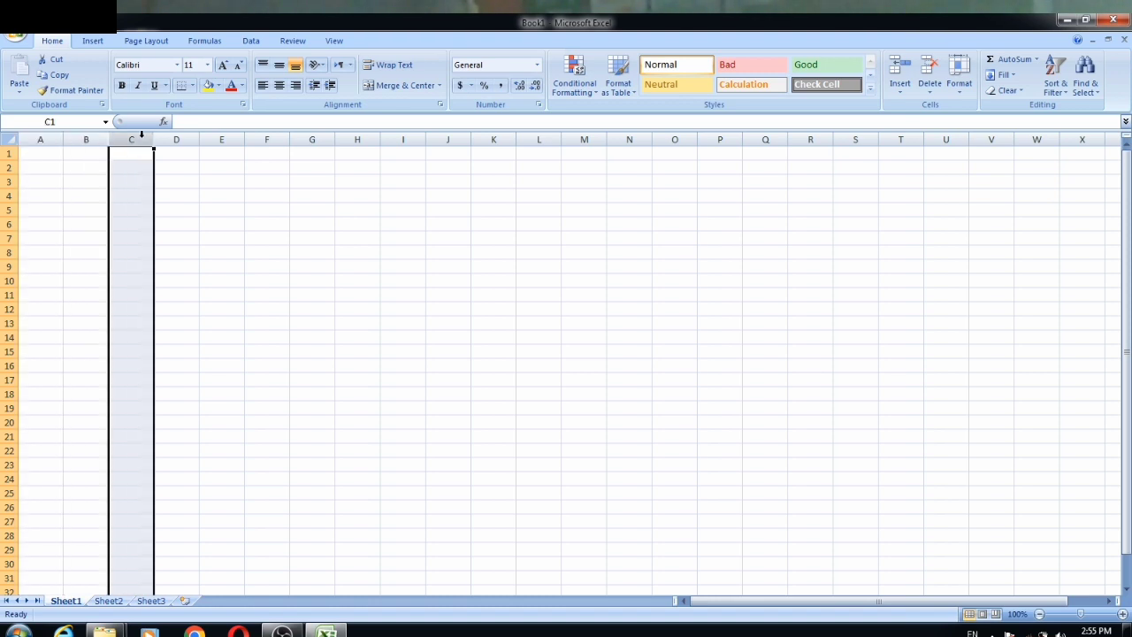
left_click(169, 138)
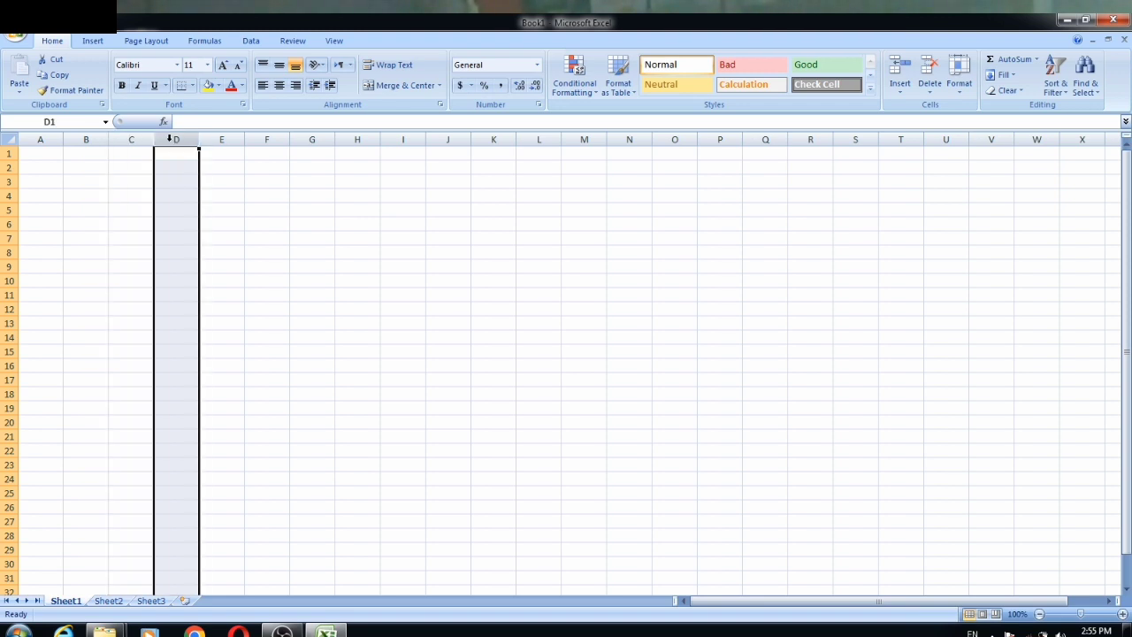
left_click(7, 153)
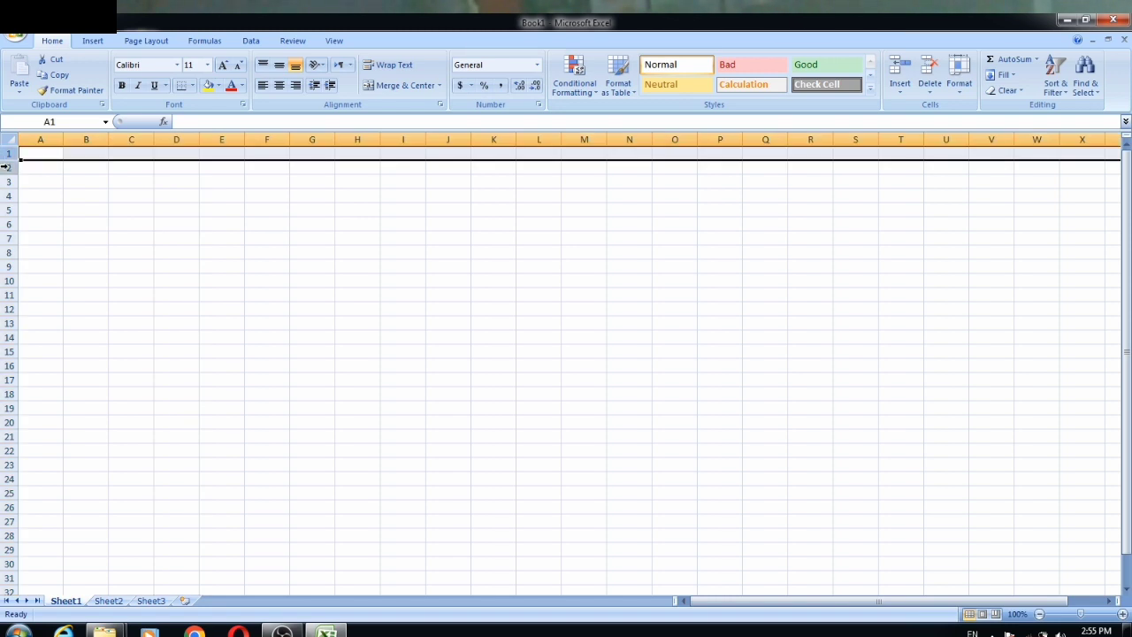
left_click(6, 167)
left_click(6, 182)
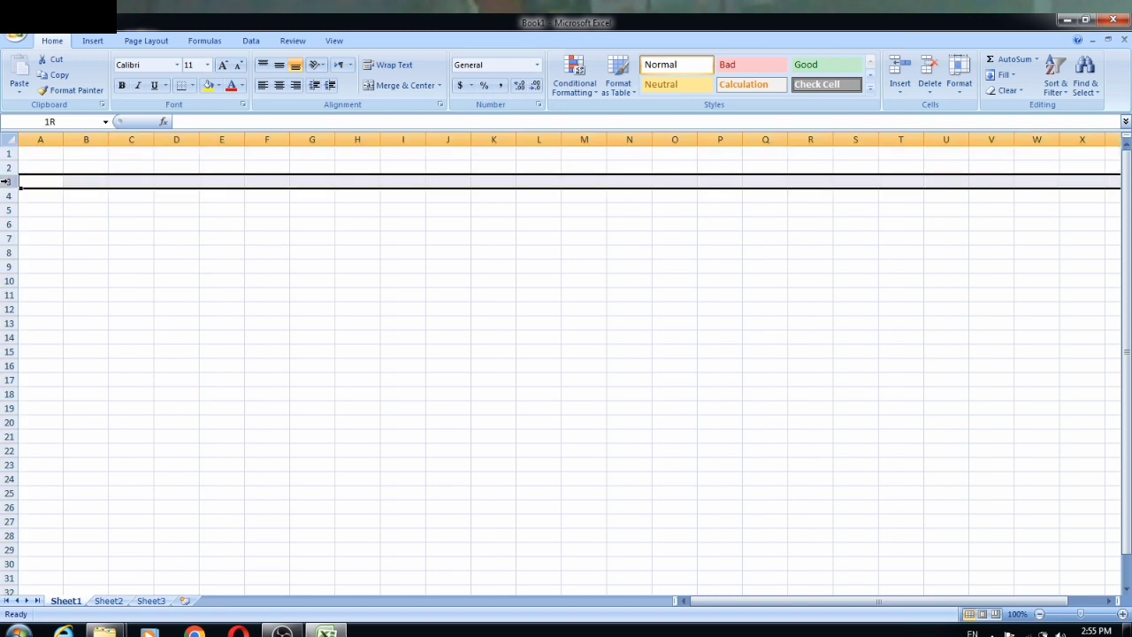
left_click(80, 139)
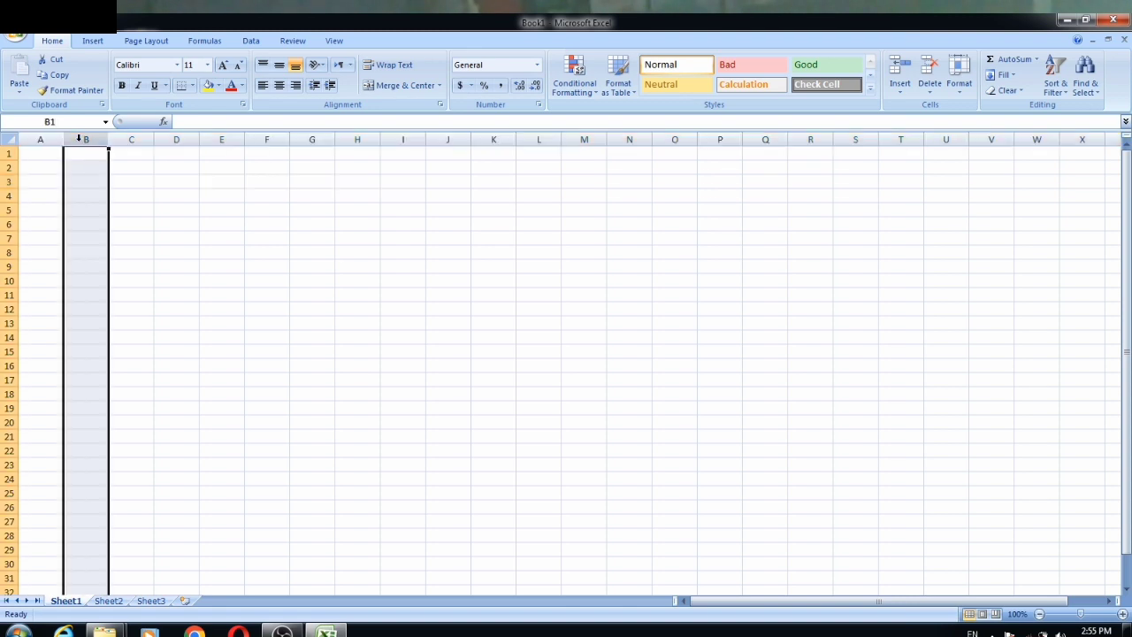
Apply a yellow fill to column B, then a green fill to row 2
left_click(208, 86)
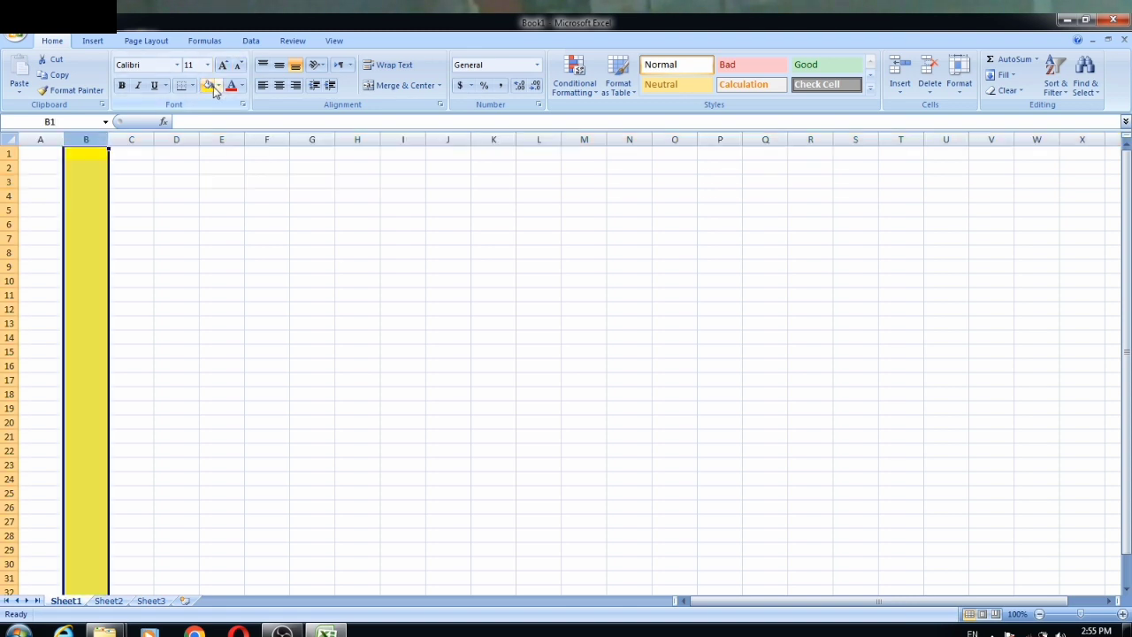
left_click(82, 194)
left_click(9, 168)
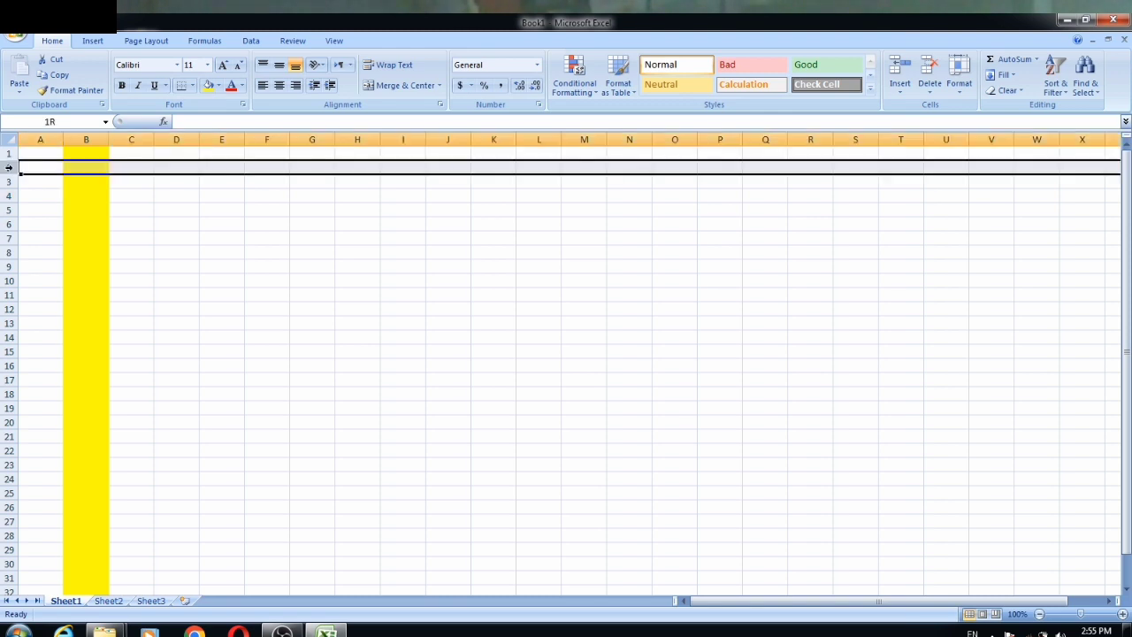
left_click(220, 85)
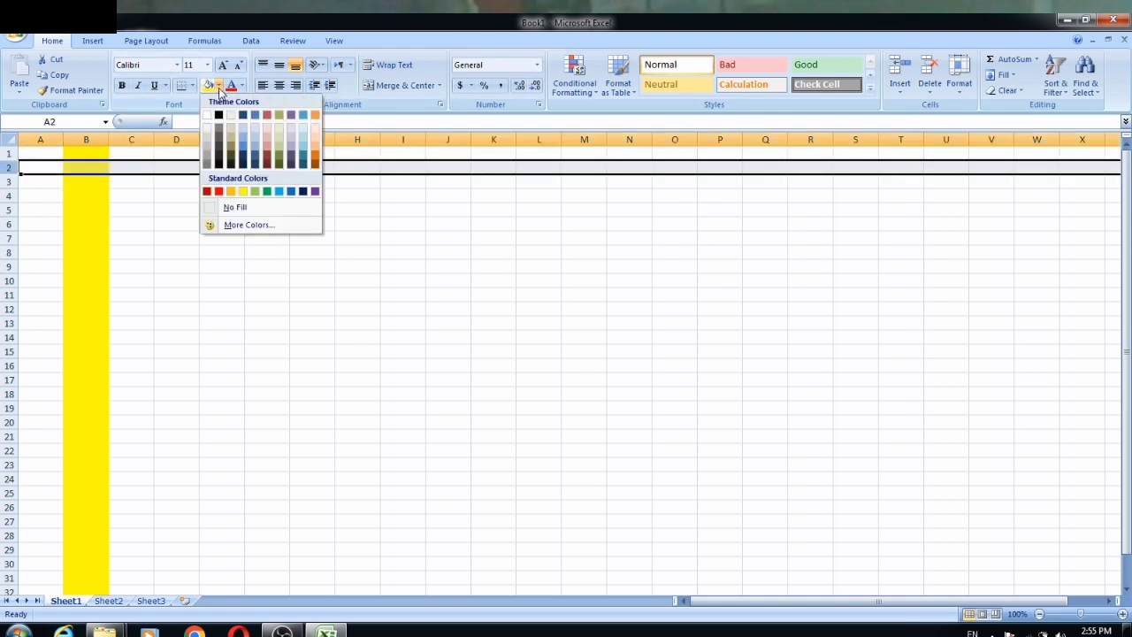
left_click(266, 191)
left_click(192, 196)
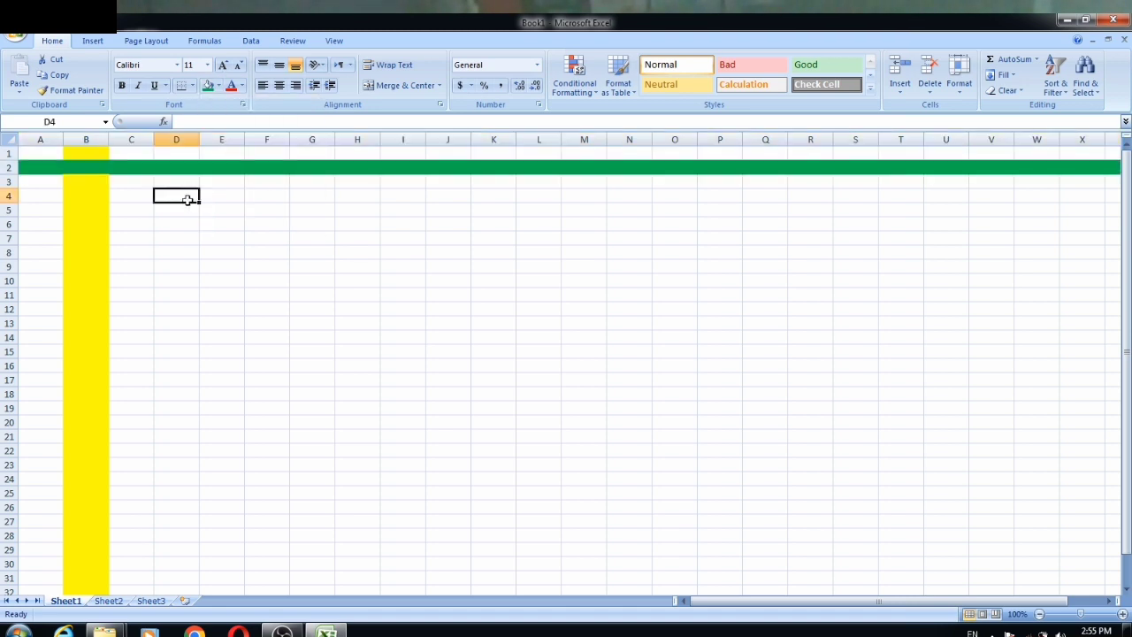
Select the columns and rows around the coloured area, ending on cell B2
left_click(86, 140)
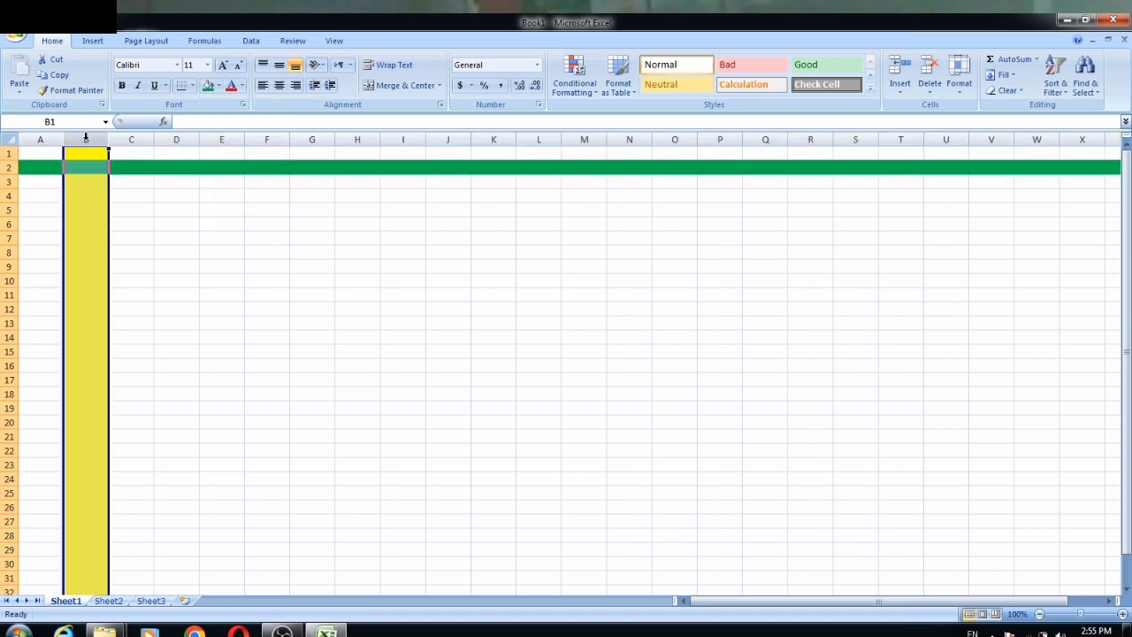
left_click(47, 139)
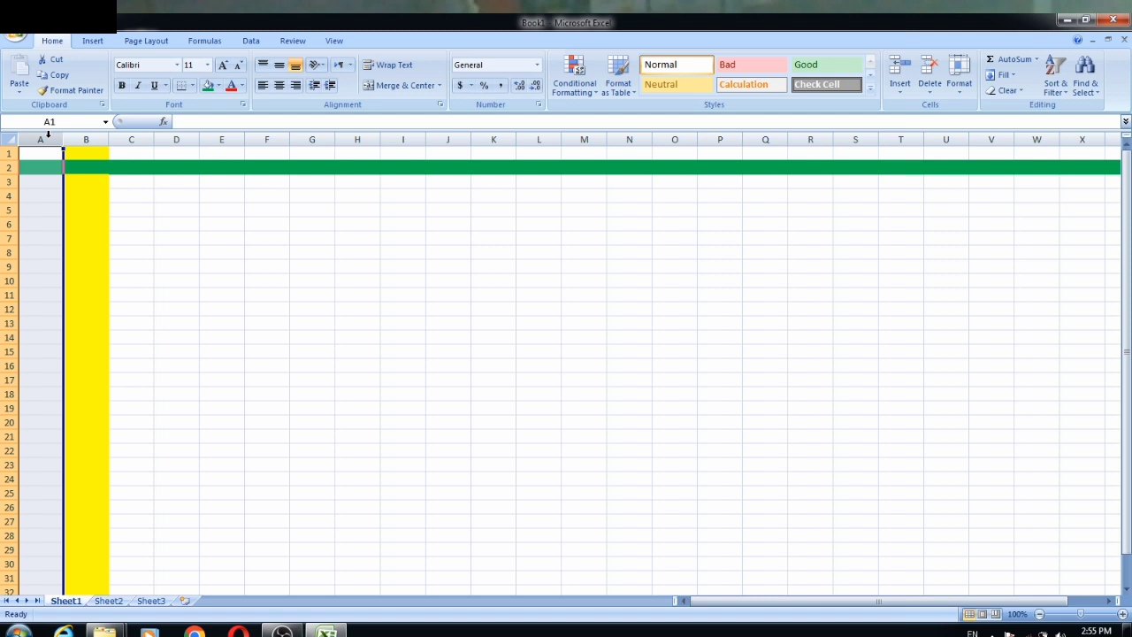
left_click(12, 168)
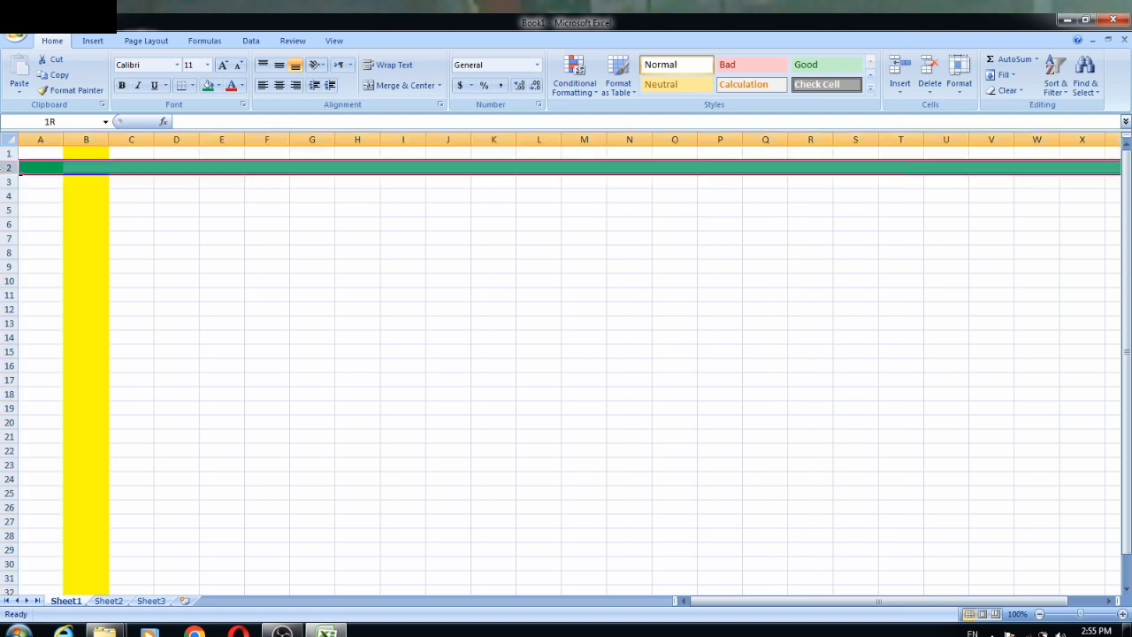
left_click_drag(13, 168, 9, 154)
left_click(9, 168)
left_click(94, 169)
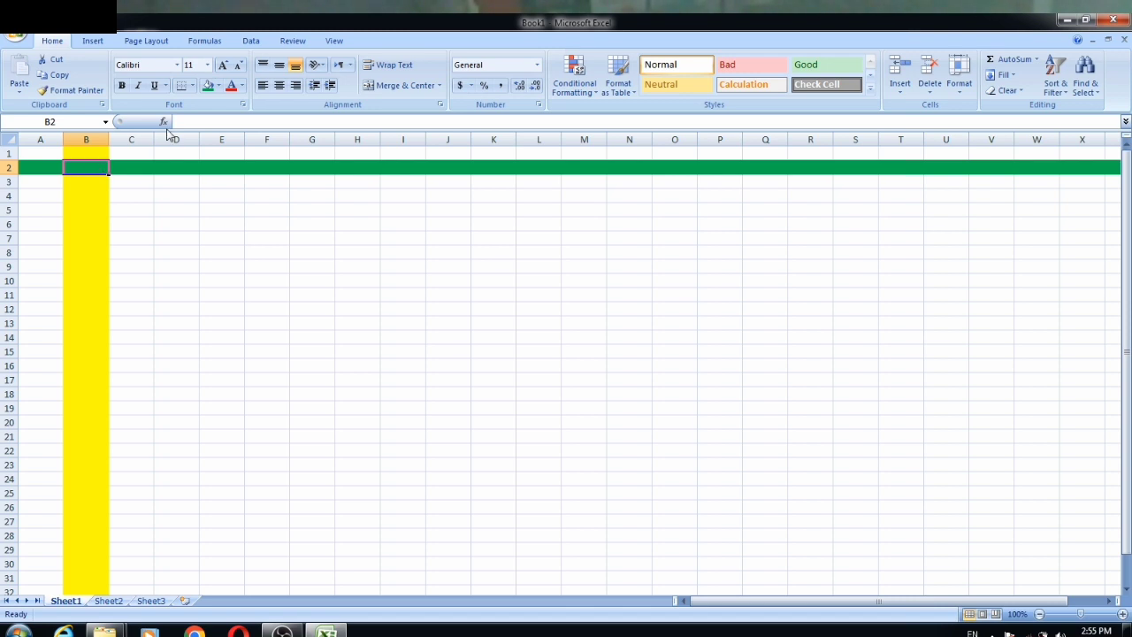
Give cell B2 a blue fill from the Fill Color palette
left_click(221, 85)
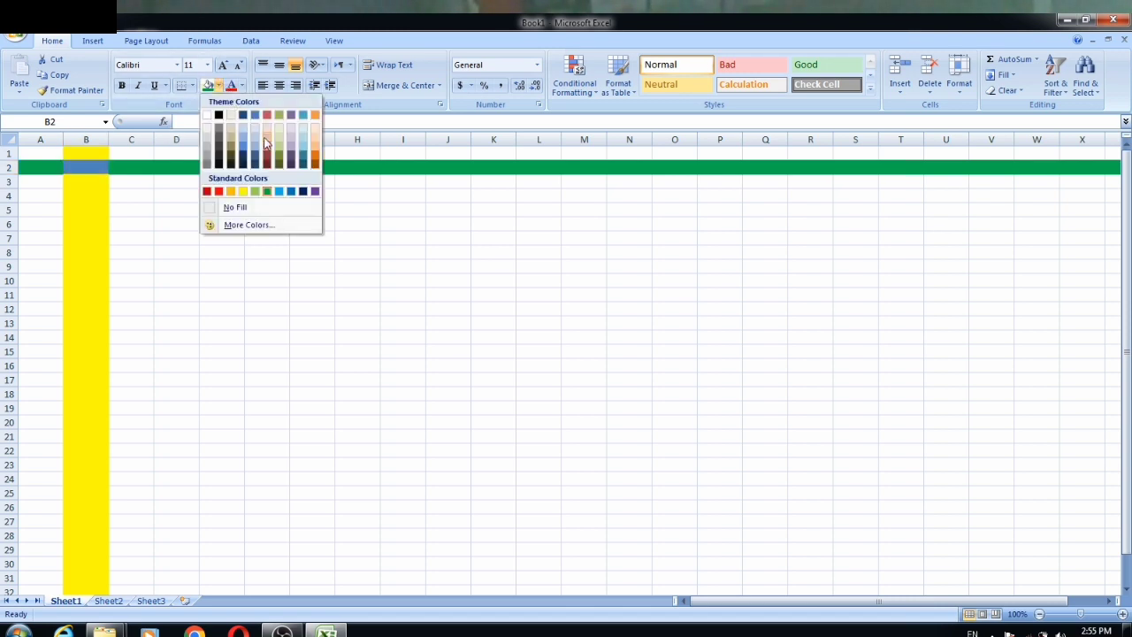
left_click(244, 143)
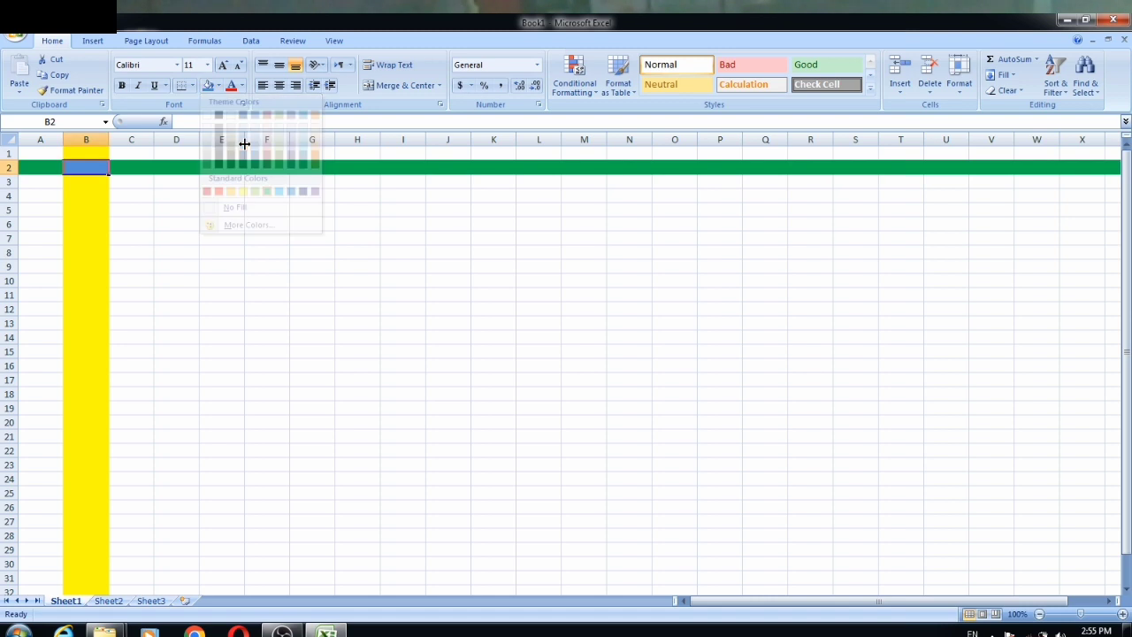
left_click(183, 194)
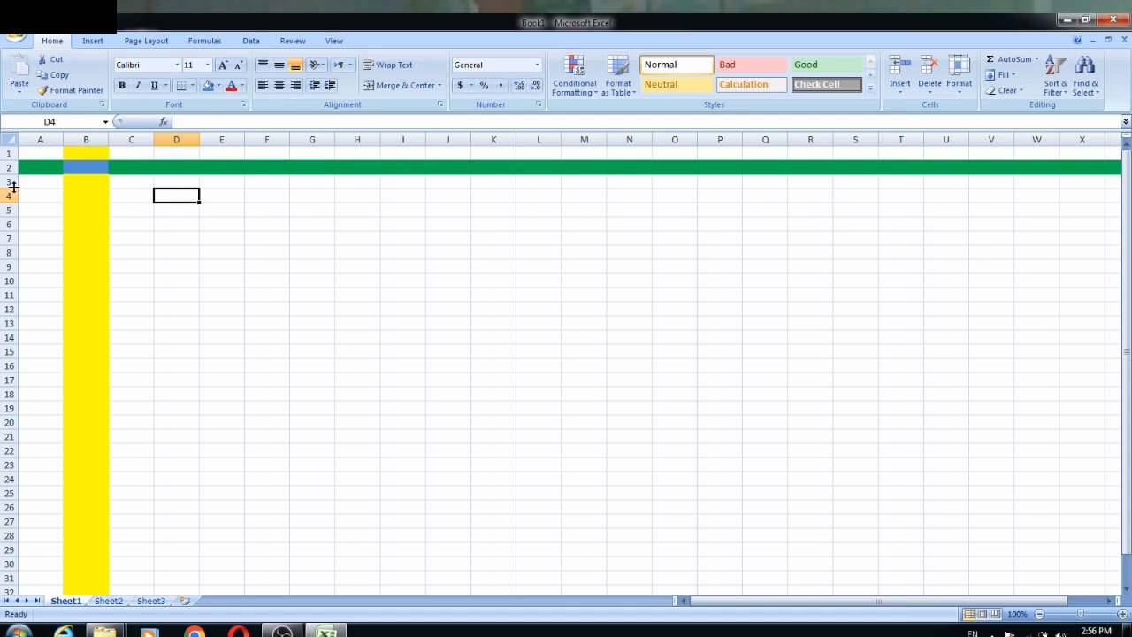
left_click(266, 185)
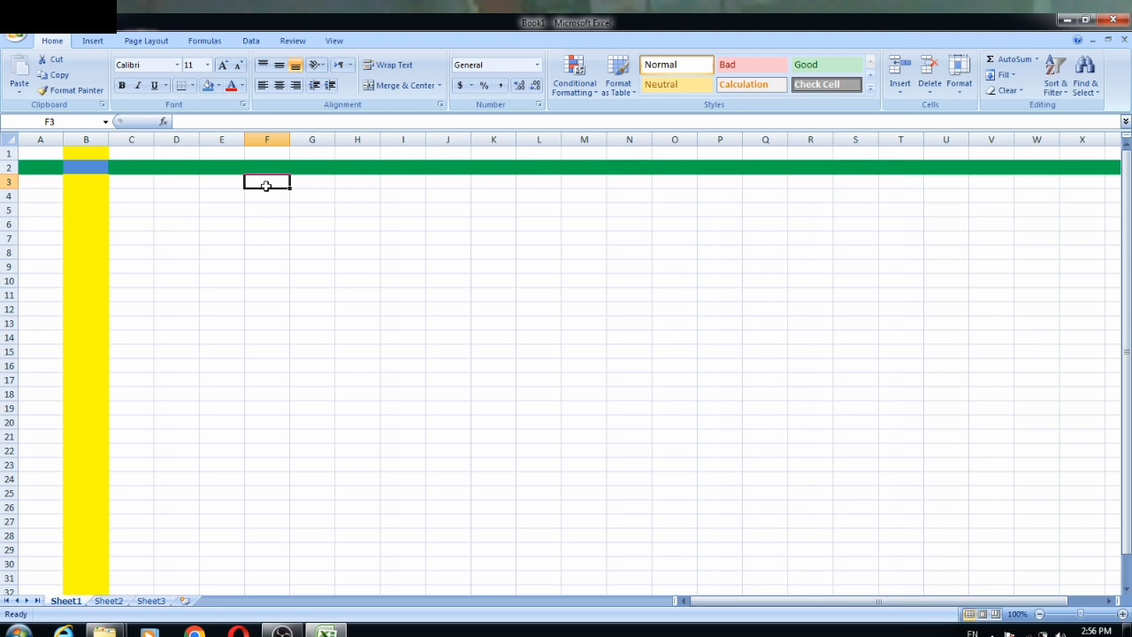
left_click(276, 139)
right_click(276, 133)
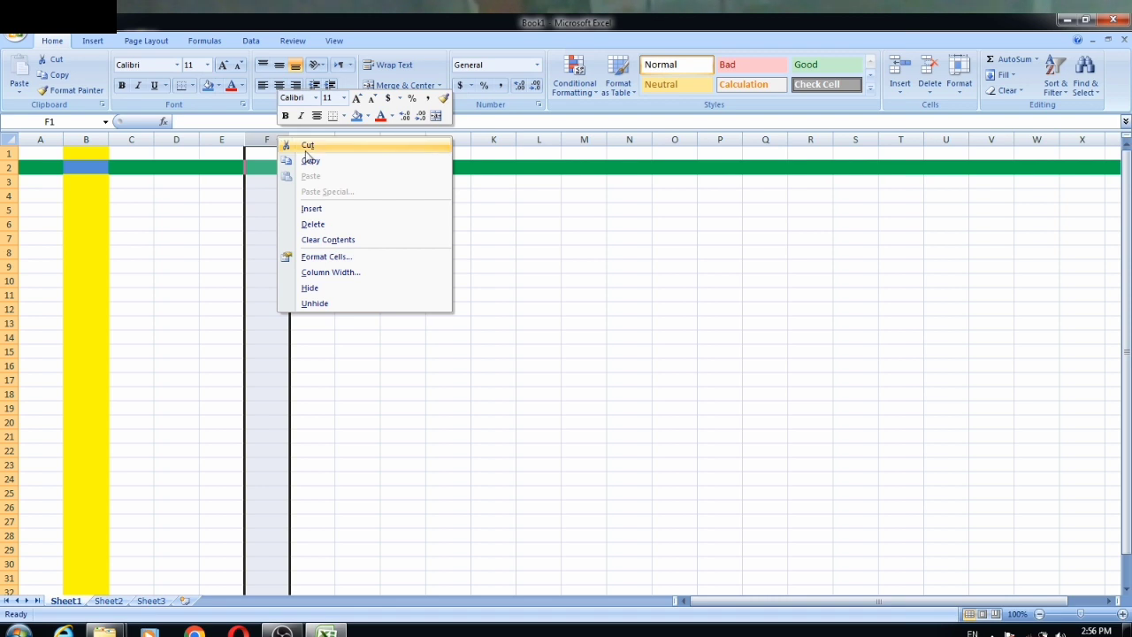
left_click(322, 223)
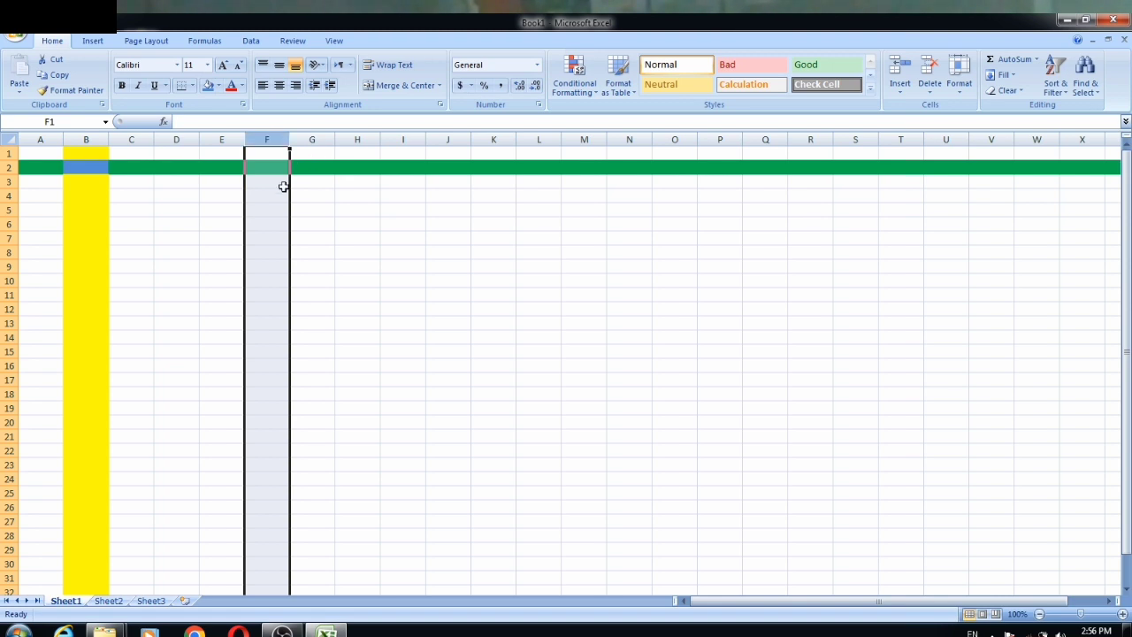
Enter names in F3 and G3, fixing a typo in the first one
left_click(267, 185)
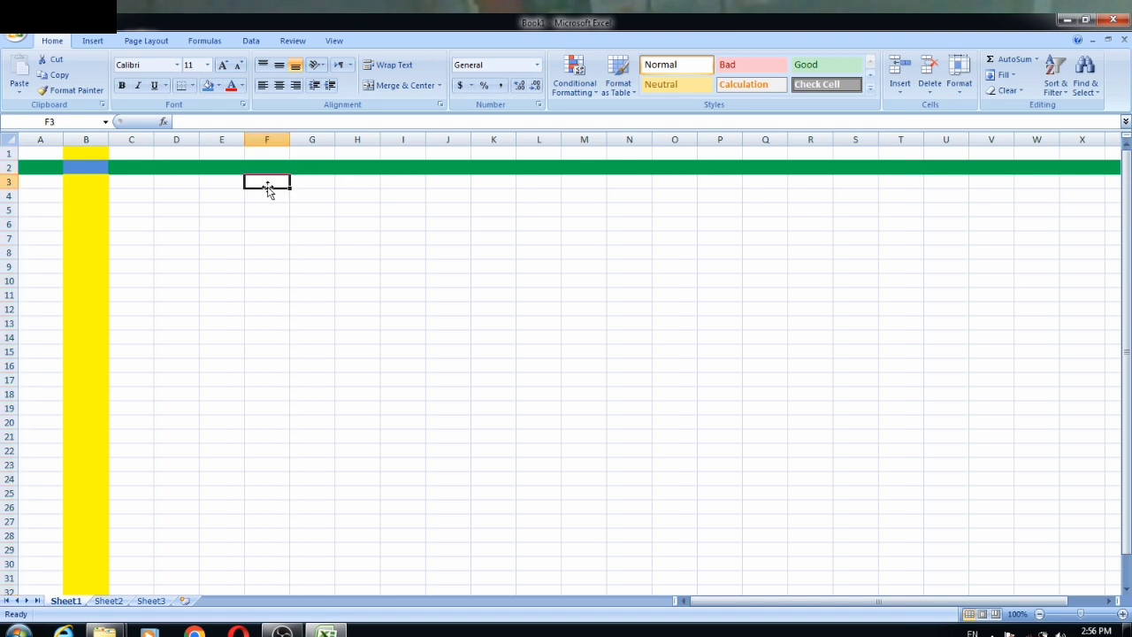
type("Sa")
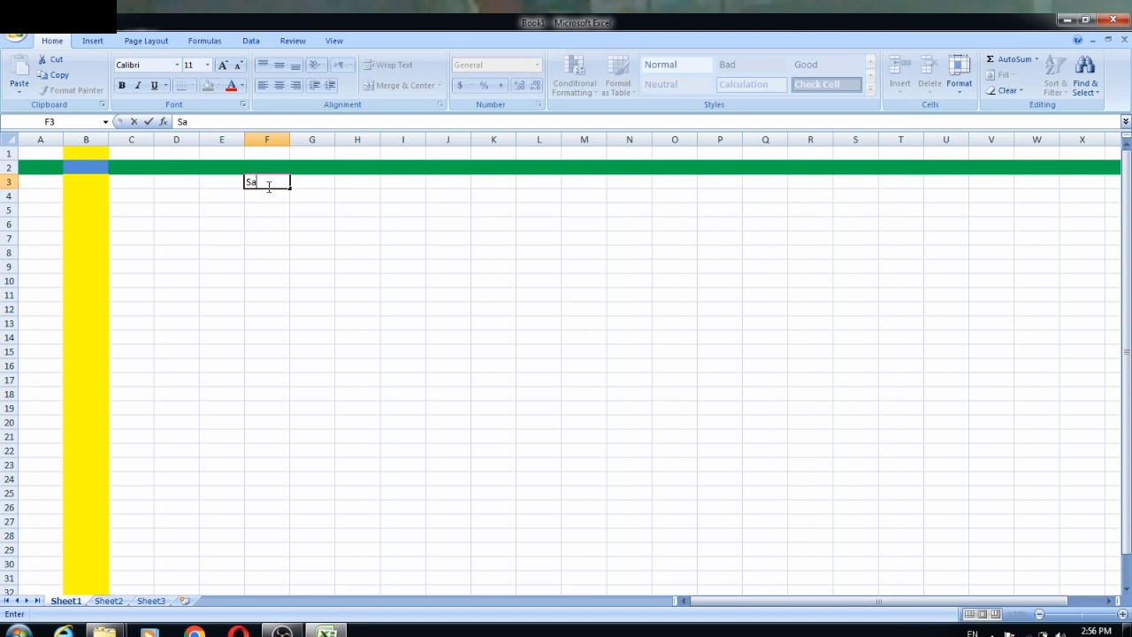
type("if ullal")
key("BackSpace")
type("h")
key("Tab")
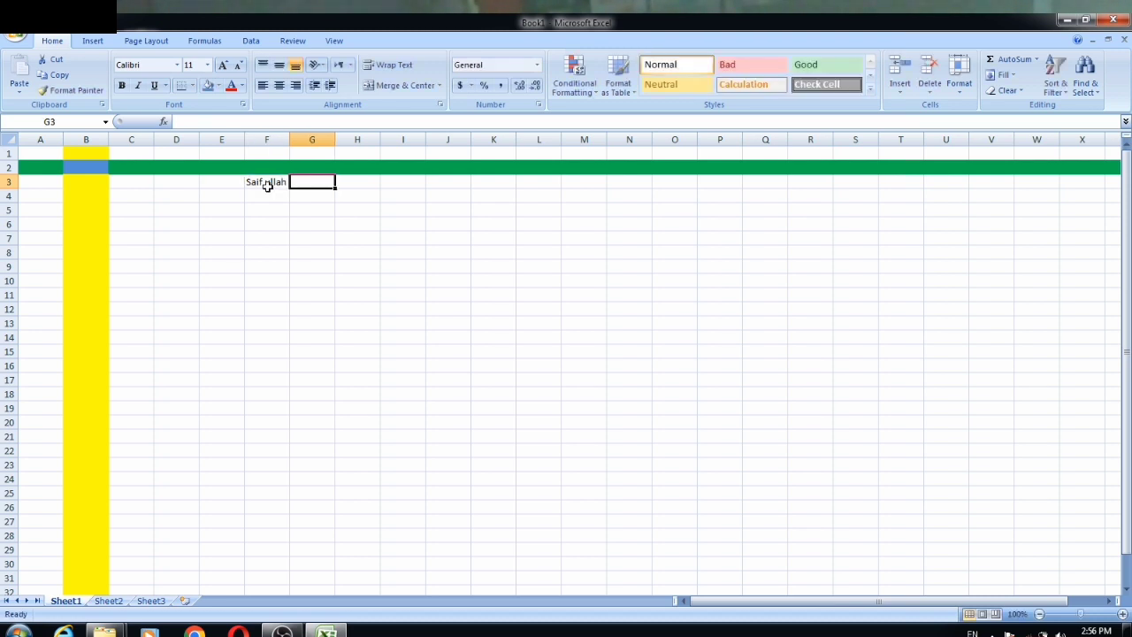
type("Awais")
key("Tab")
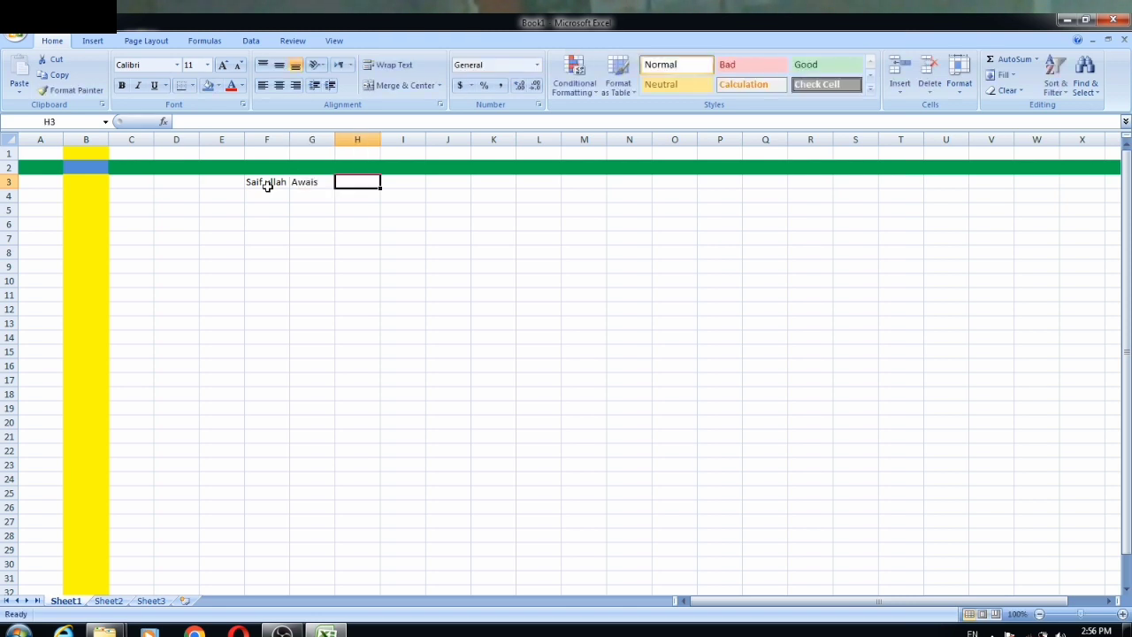
Enter four more entries across H3 to K3, ending with 'Green'
type("Ja")
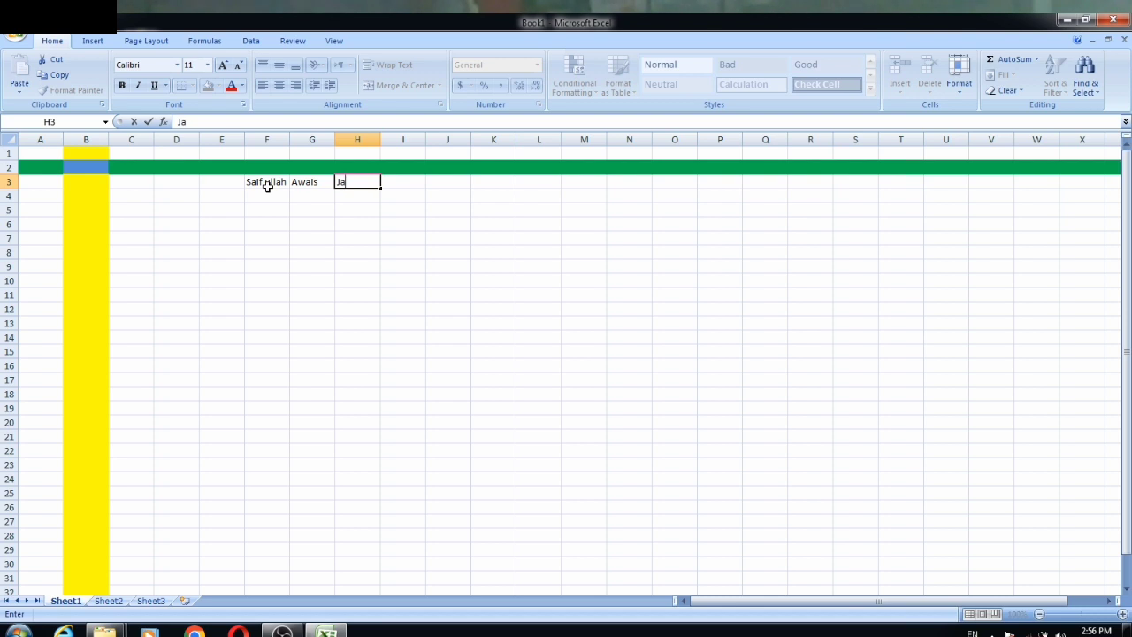
type("mal")
key("Tab")
type("Akbar")
key("Tab")
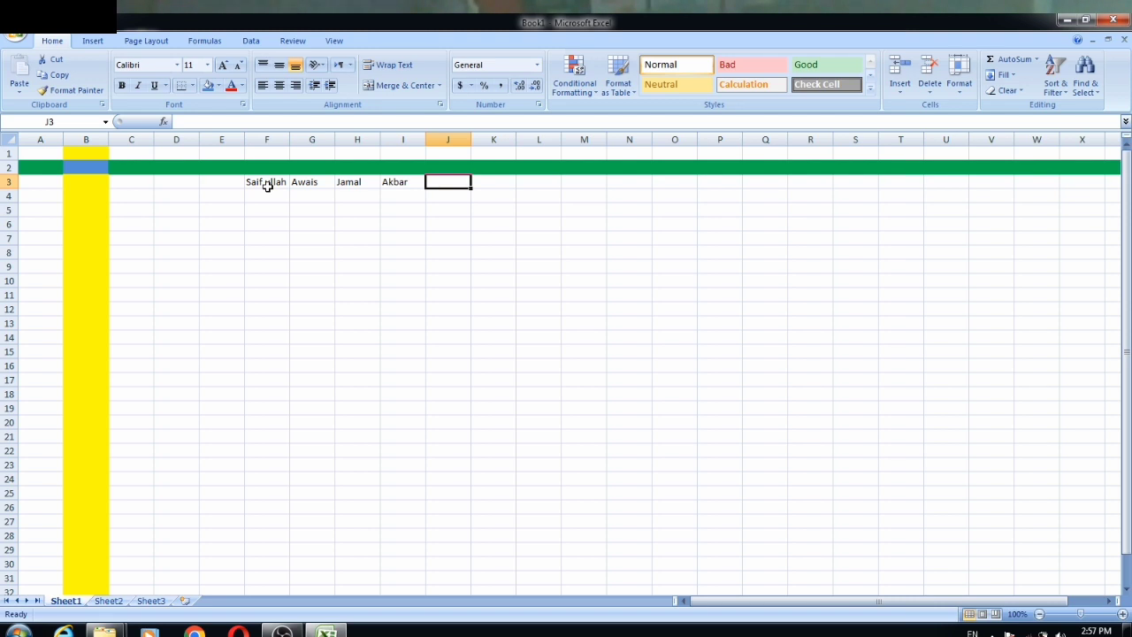
type("Sumail")
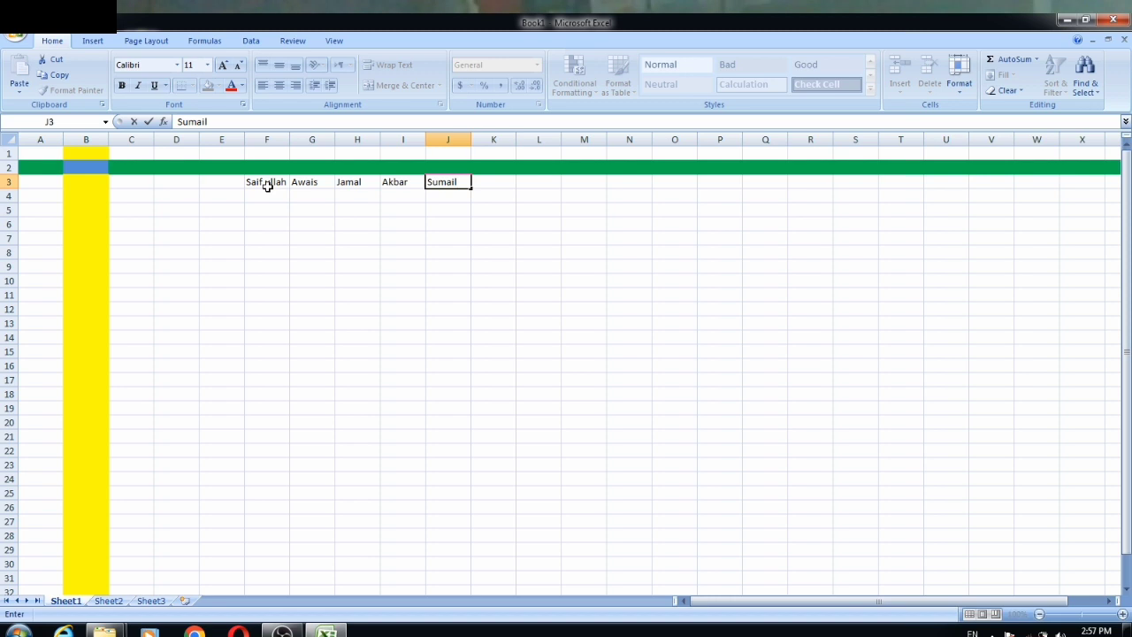
key("Tab")
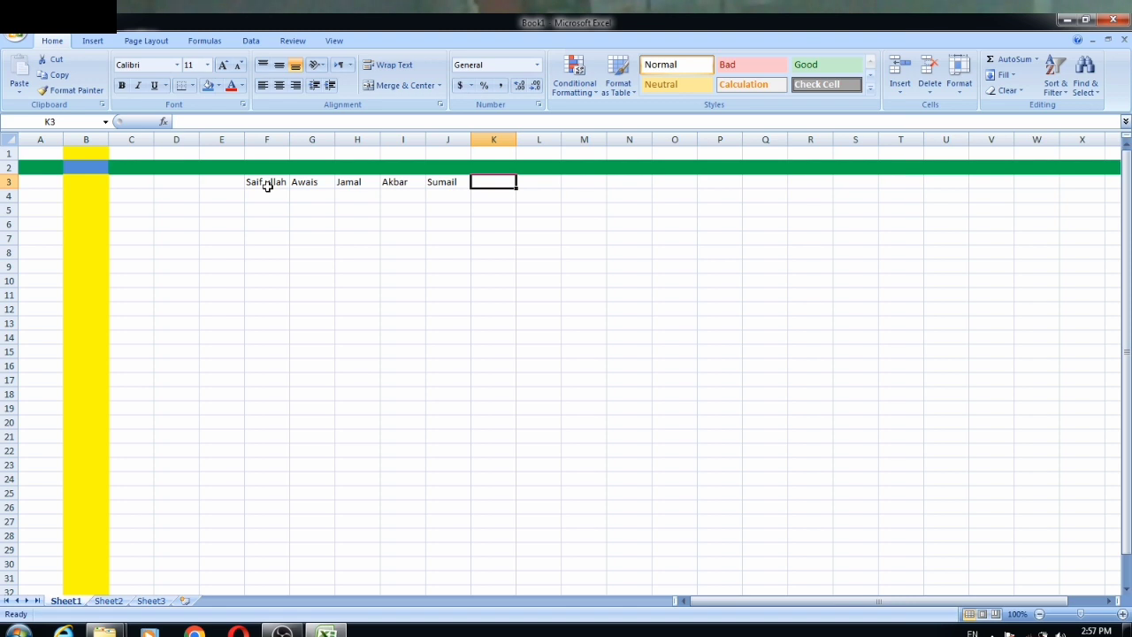
type("r")
key("BackSpace")
type("Gree")
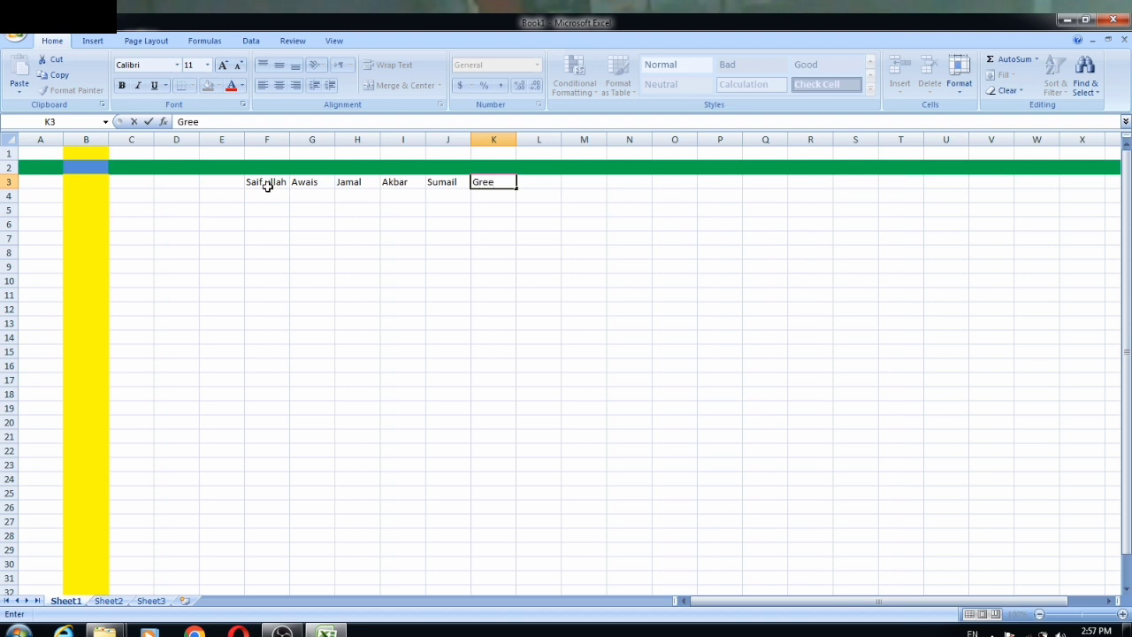
type("n")
key("Tab")
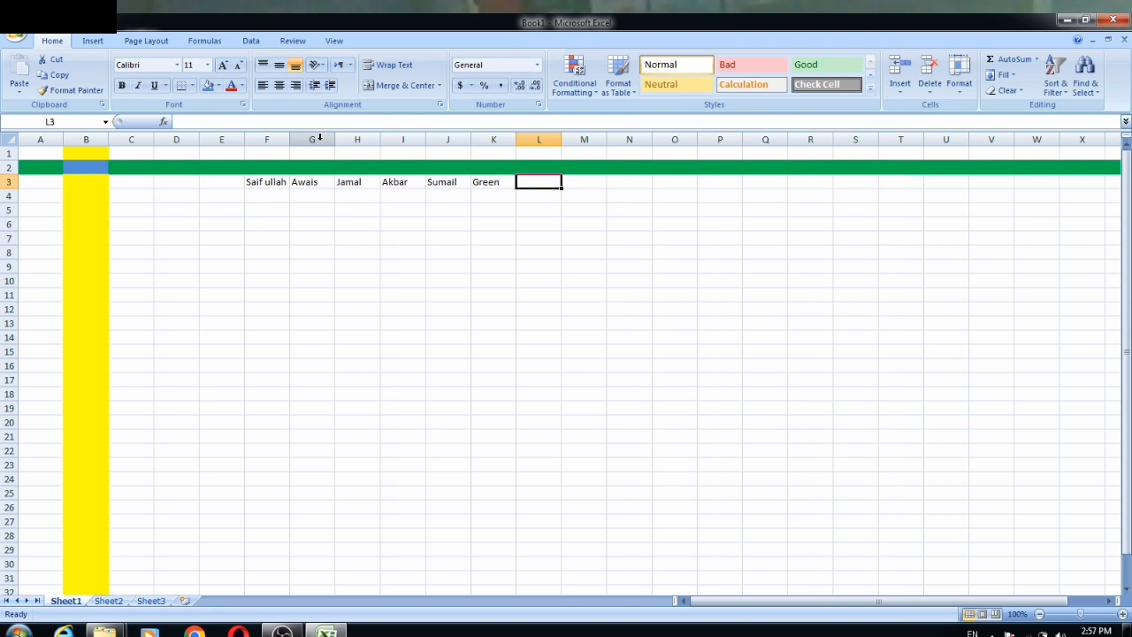
Delete column G so the remaining row 3 names shift left
left_click(320, 139)
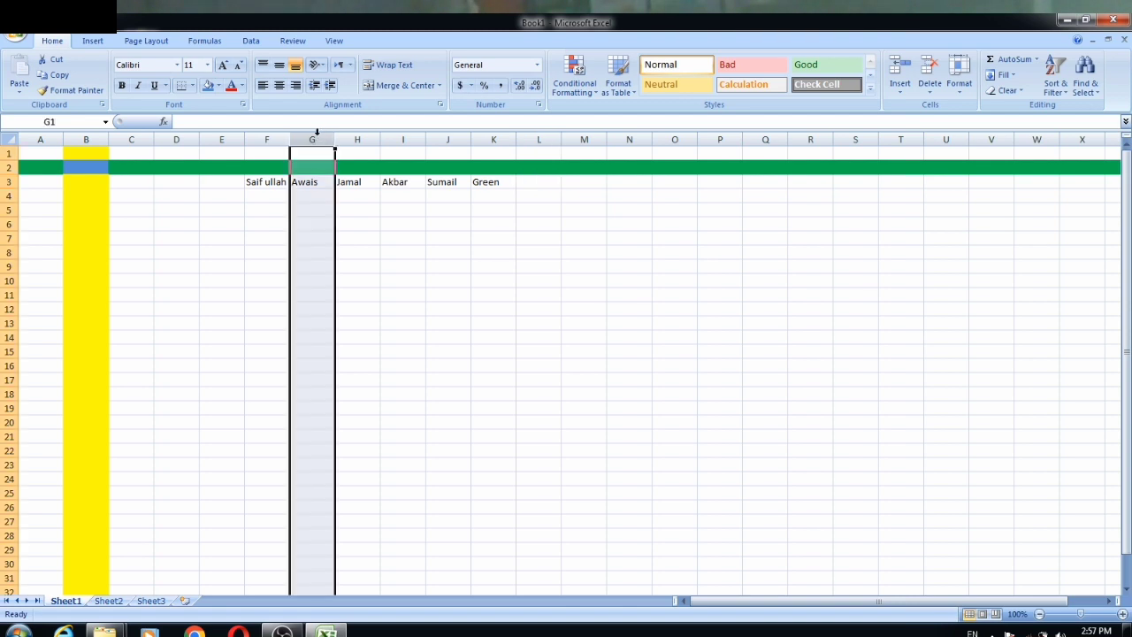
right_click(317, 135)
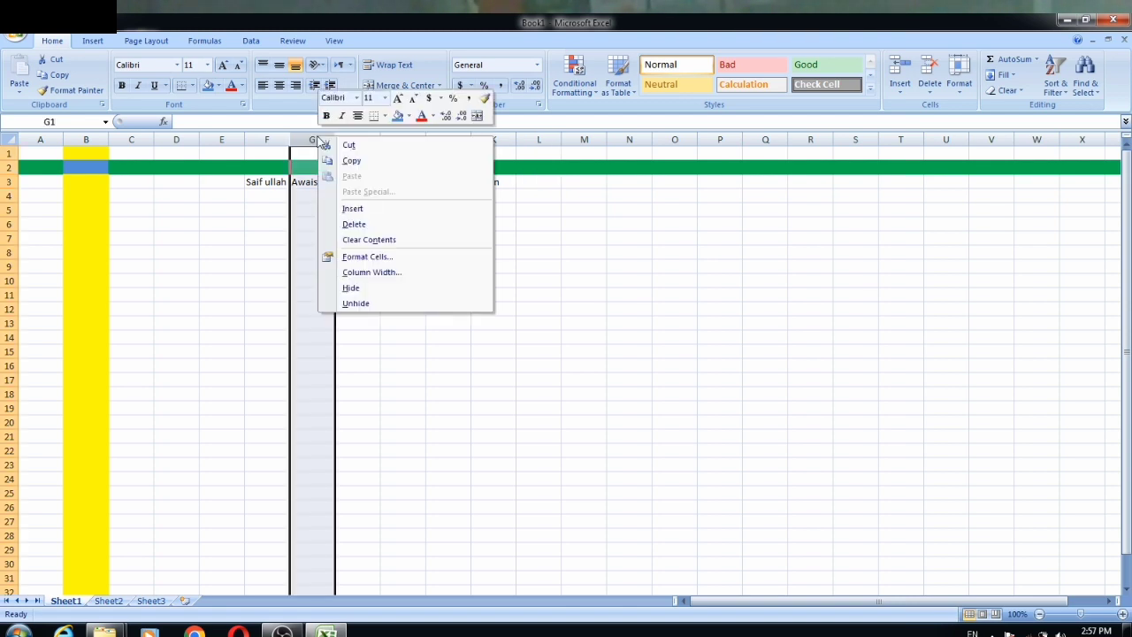
left_click(357, 224)
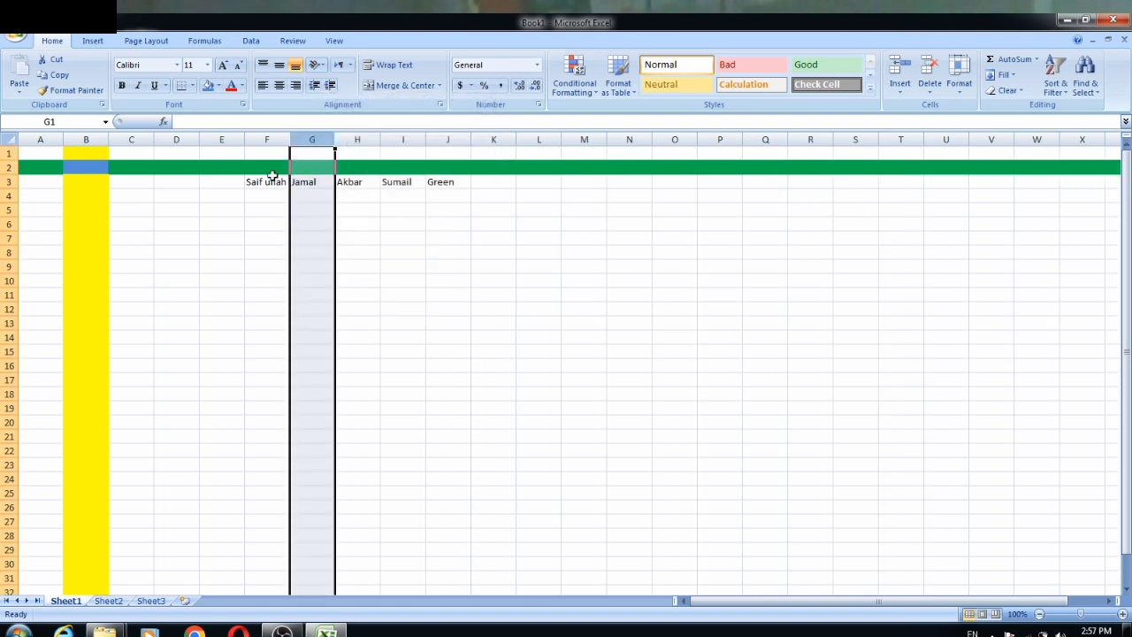
left_click(9, 181)
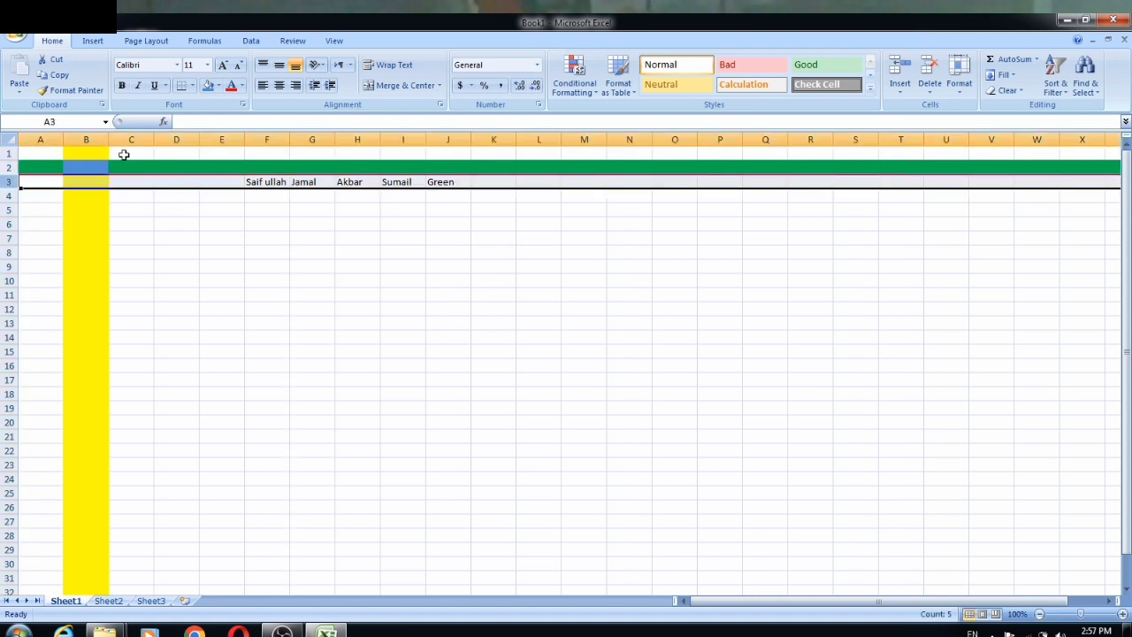
Delete row 3, removing all five names from the sheet
right_click(7, 181)
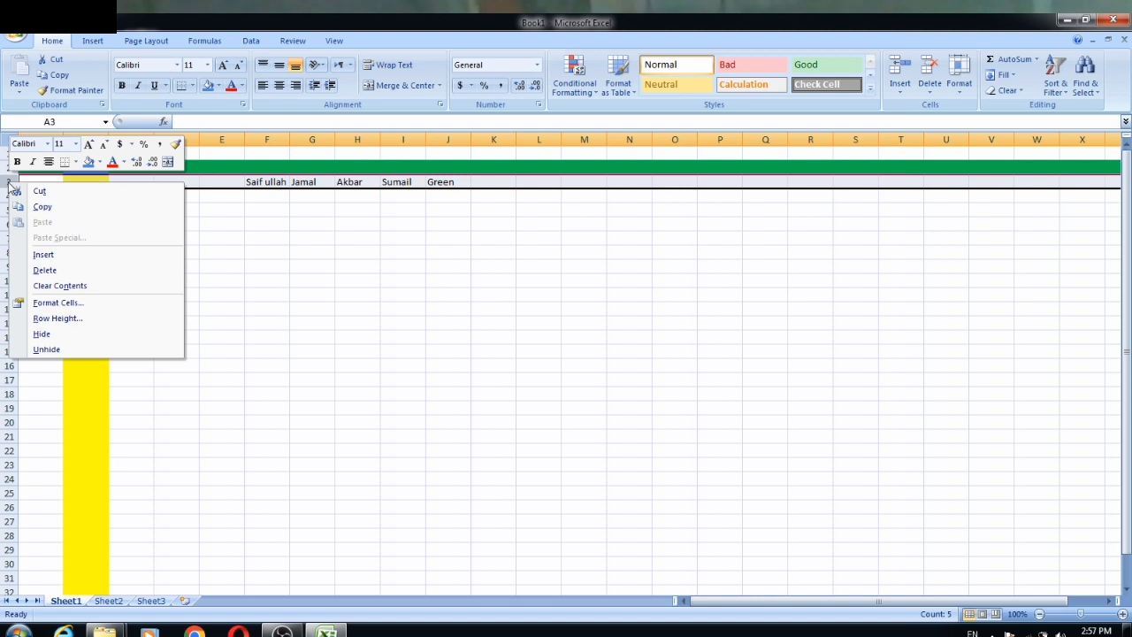
left_click(45, 270)
left_click(178, 237)
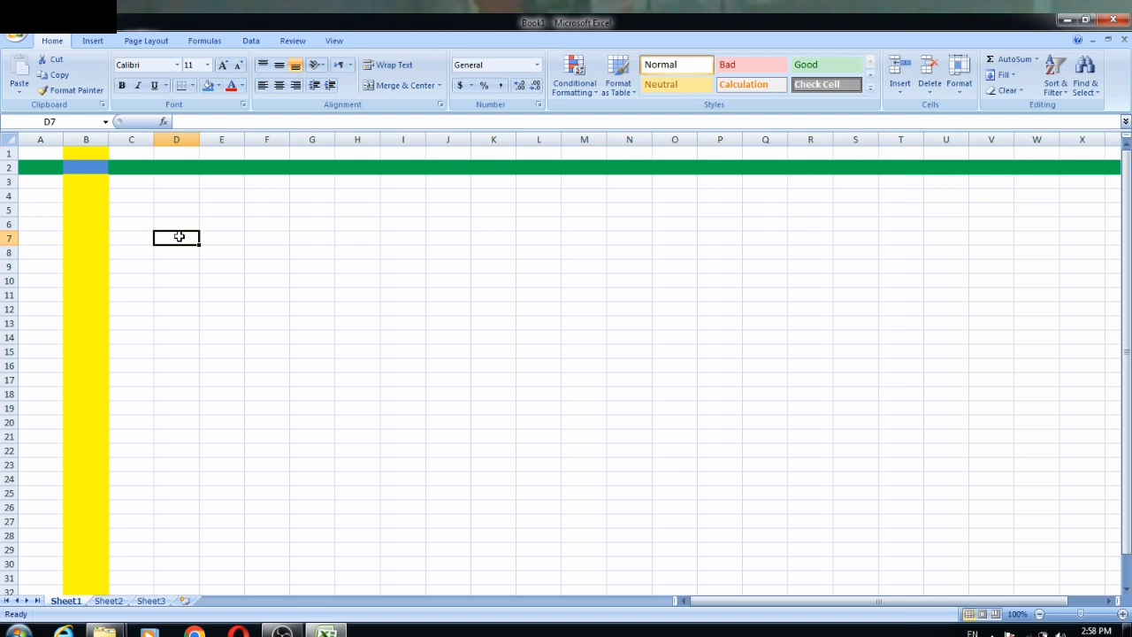
Type a short name into cell D7 and return to that cell
type("G ")
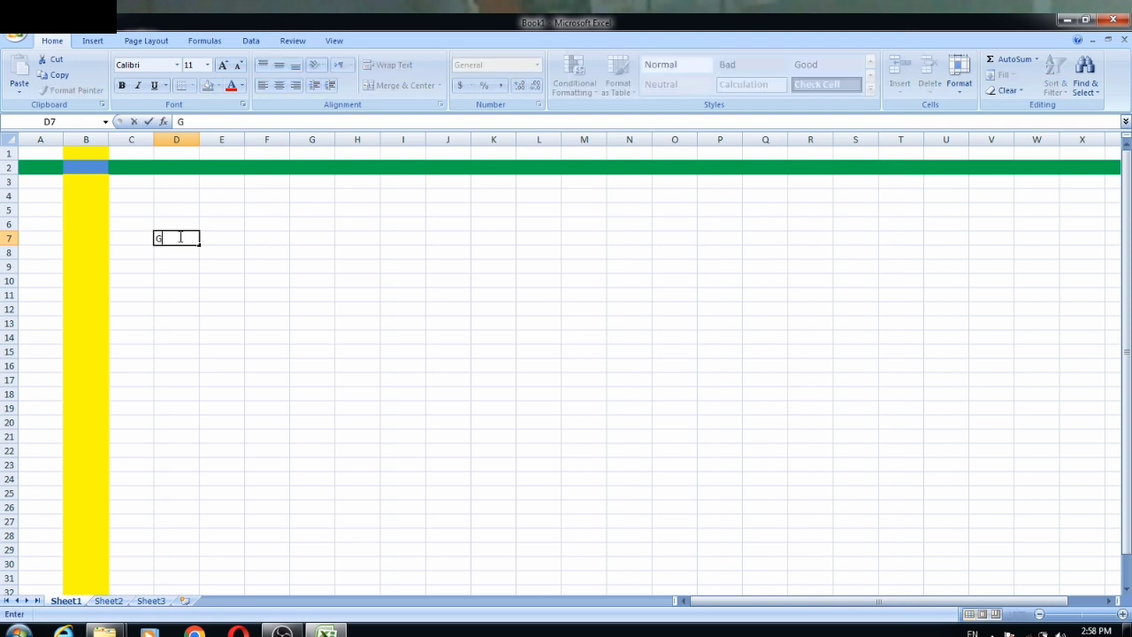
type("Sain")
key("Return")
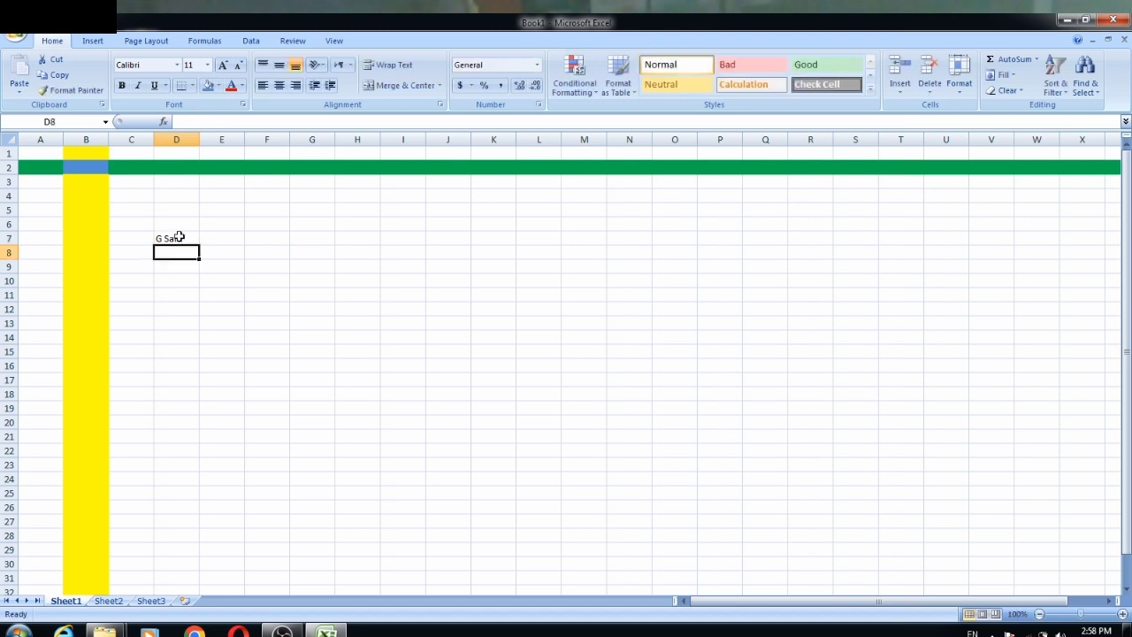
key("Right")
key("Up")
key("Left")
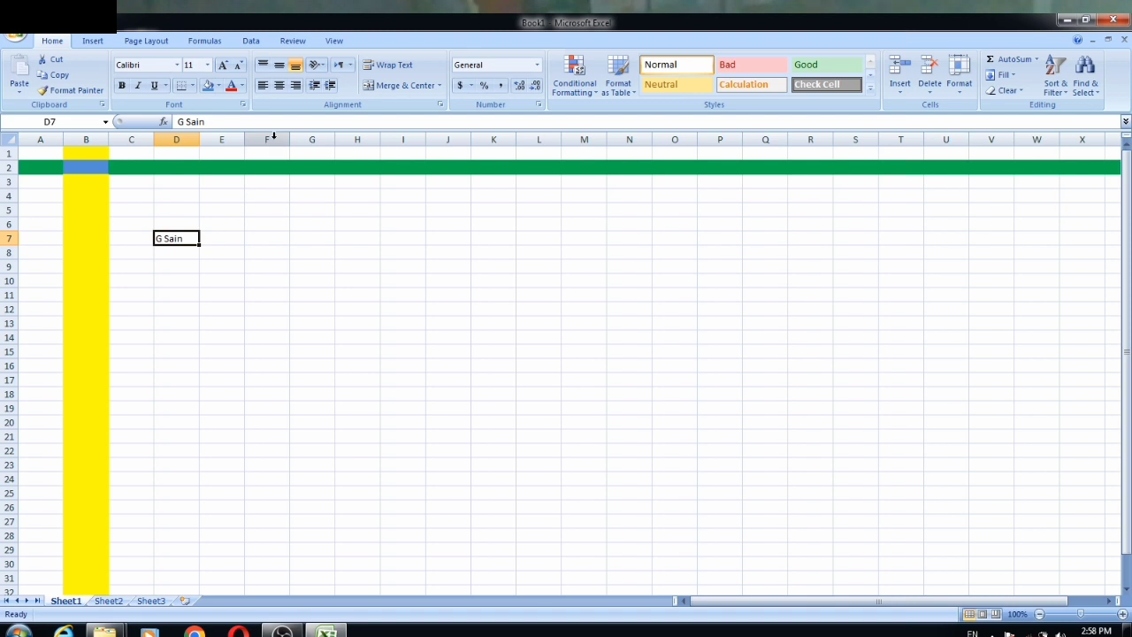
Give D7 a light green fill and a red font colour
left_click(219, 85)
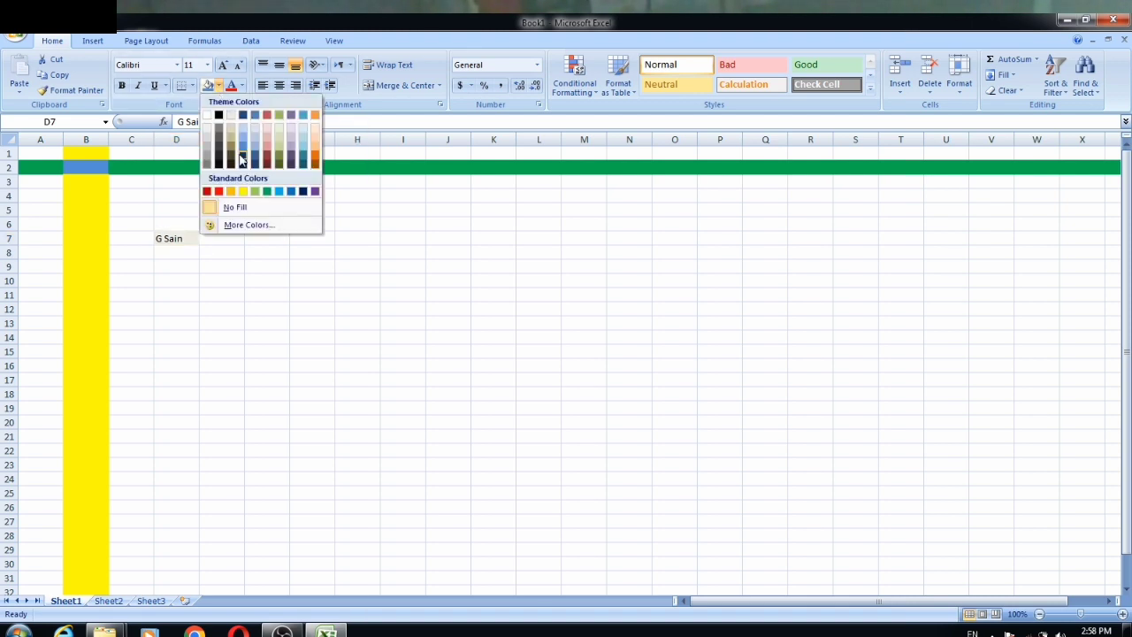
left_click(255, 192)
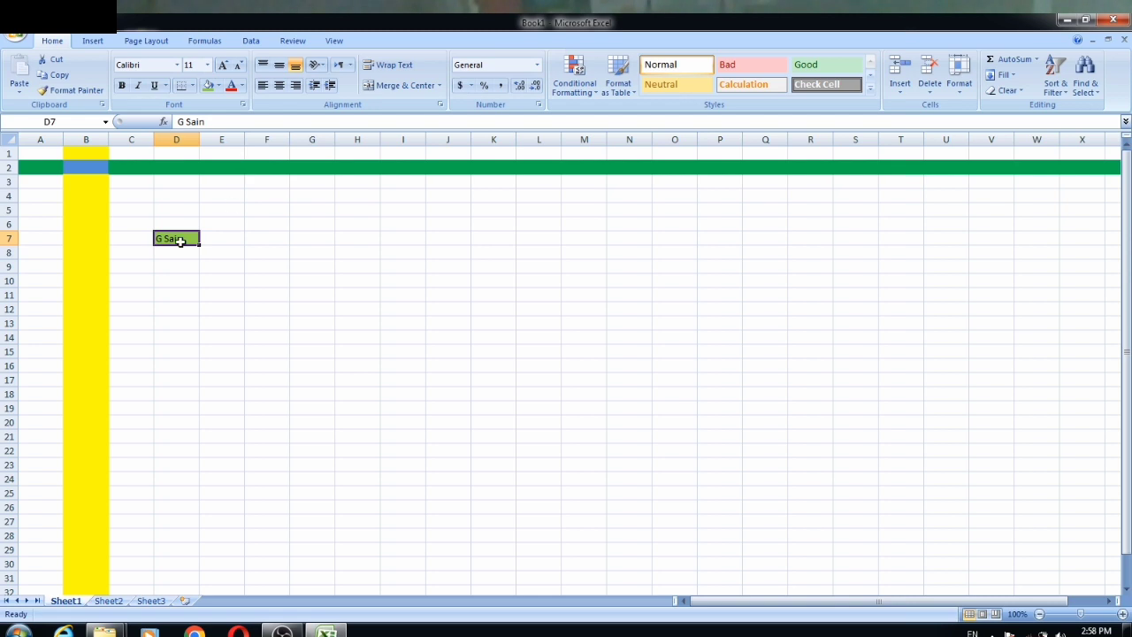
left_click(242, 86)
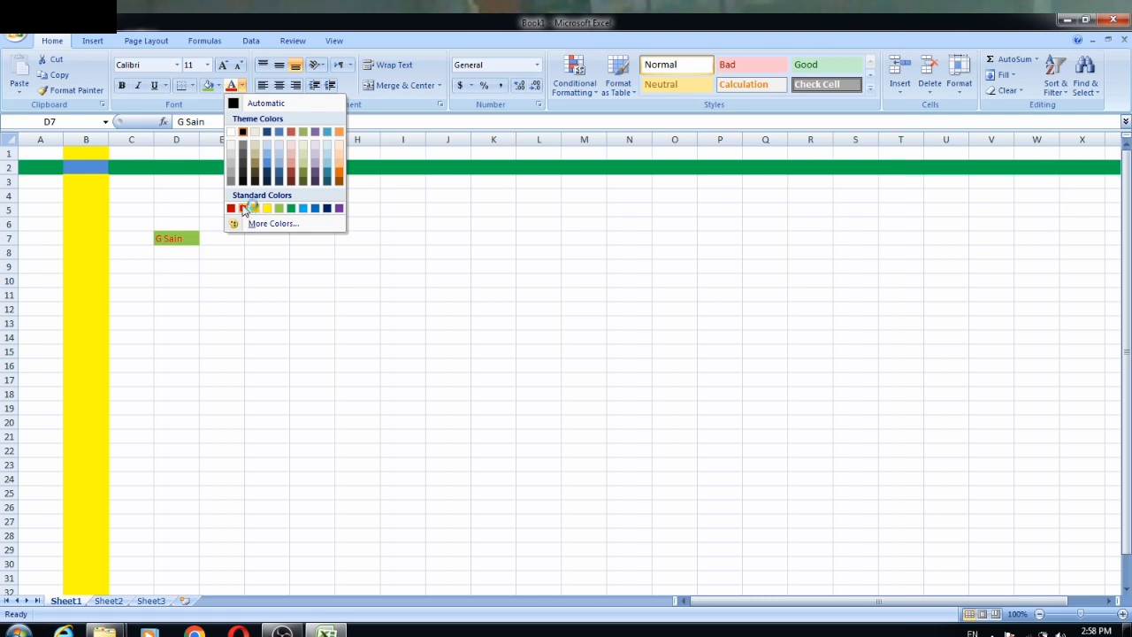
left_click(244, 209)
left_click(173, 266)
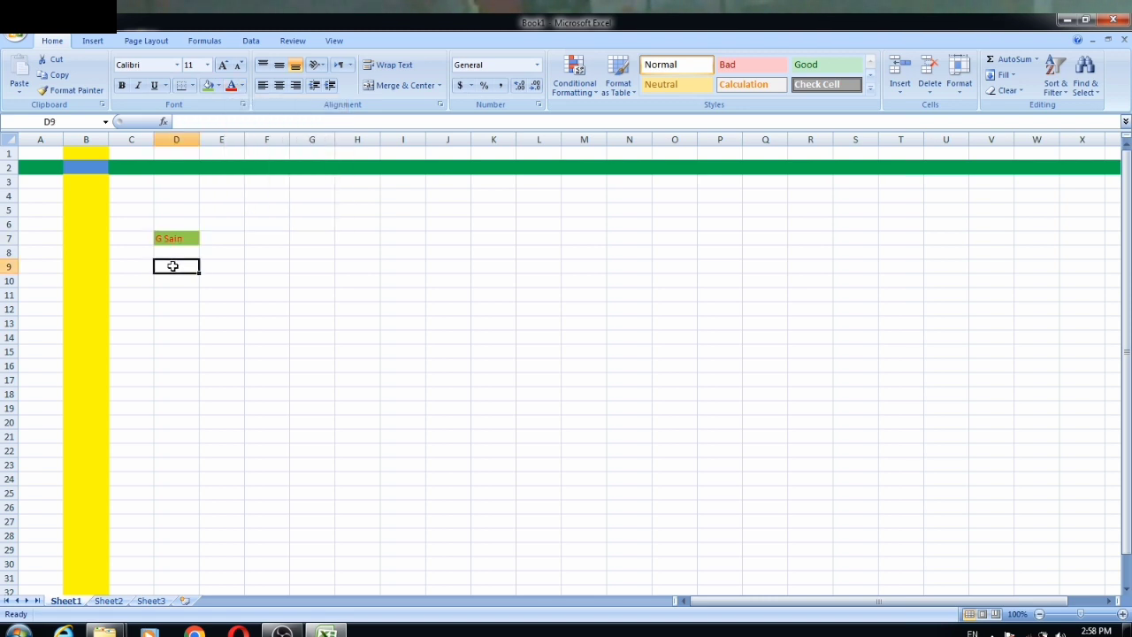
Zoom to 160% and set the D7 text to 24 point, autofitting column D
left_click(1121, 614)
left_click(1121, 614)
left_click(1121, 614)
left_click(1121, 614)
left_click(1122, 614)
left_click(1121, 613)
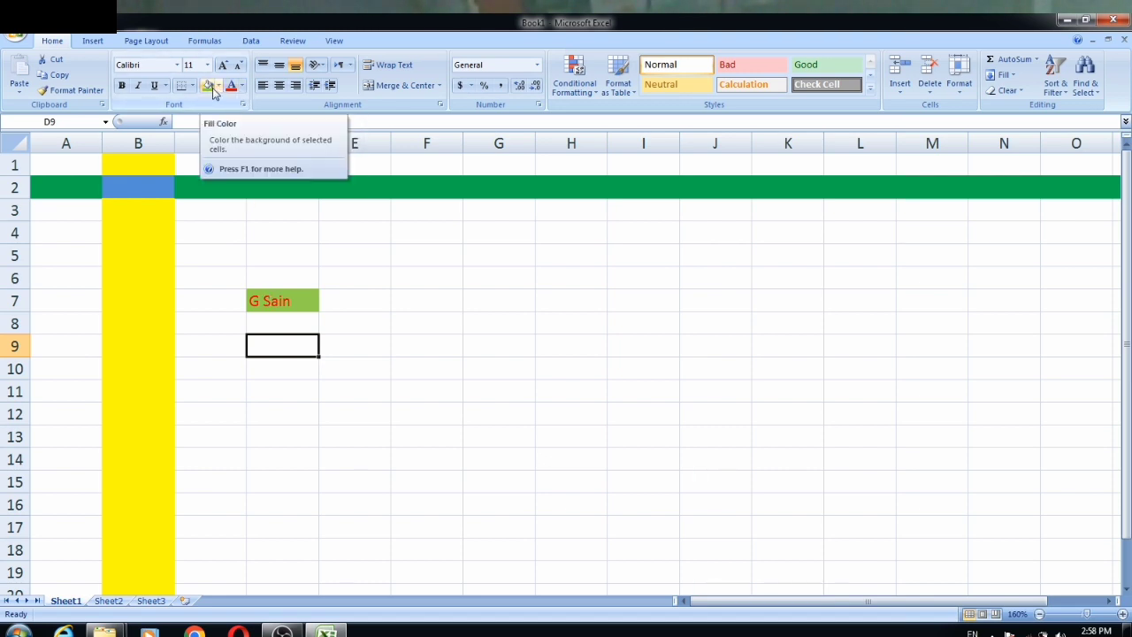
left_click(286, 300)
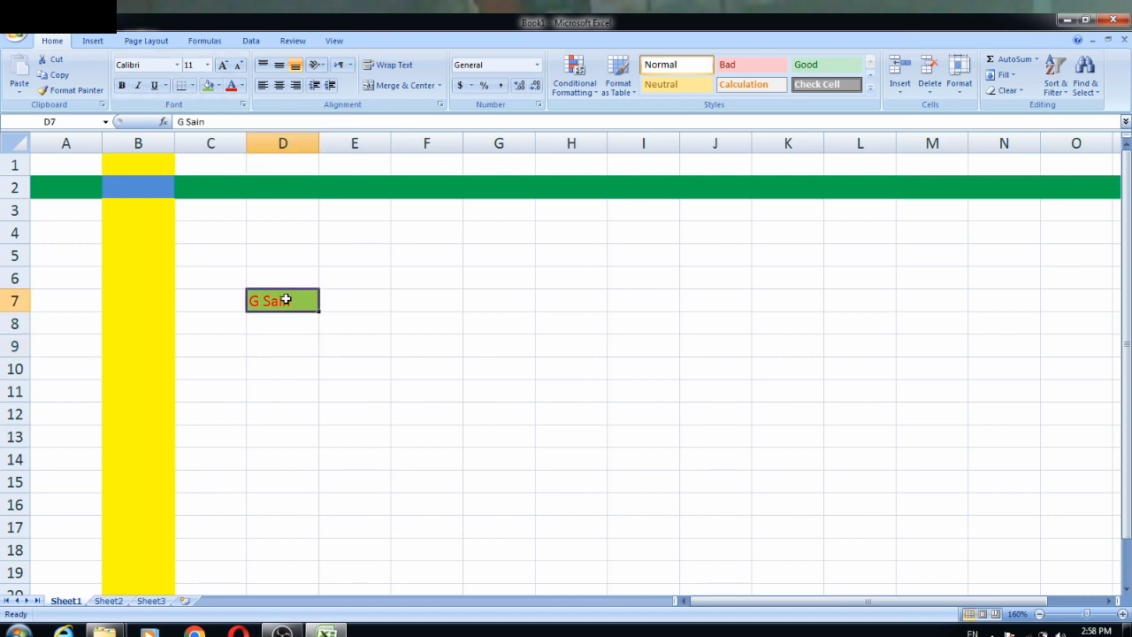
left_click(209, 68)
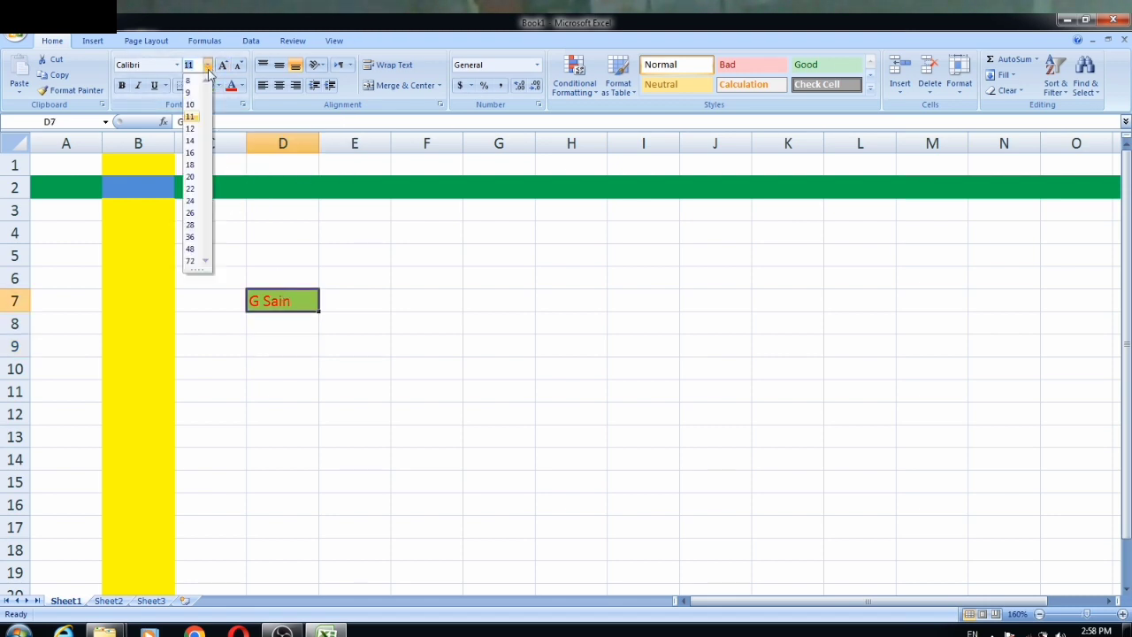
left_click(192, 201)
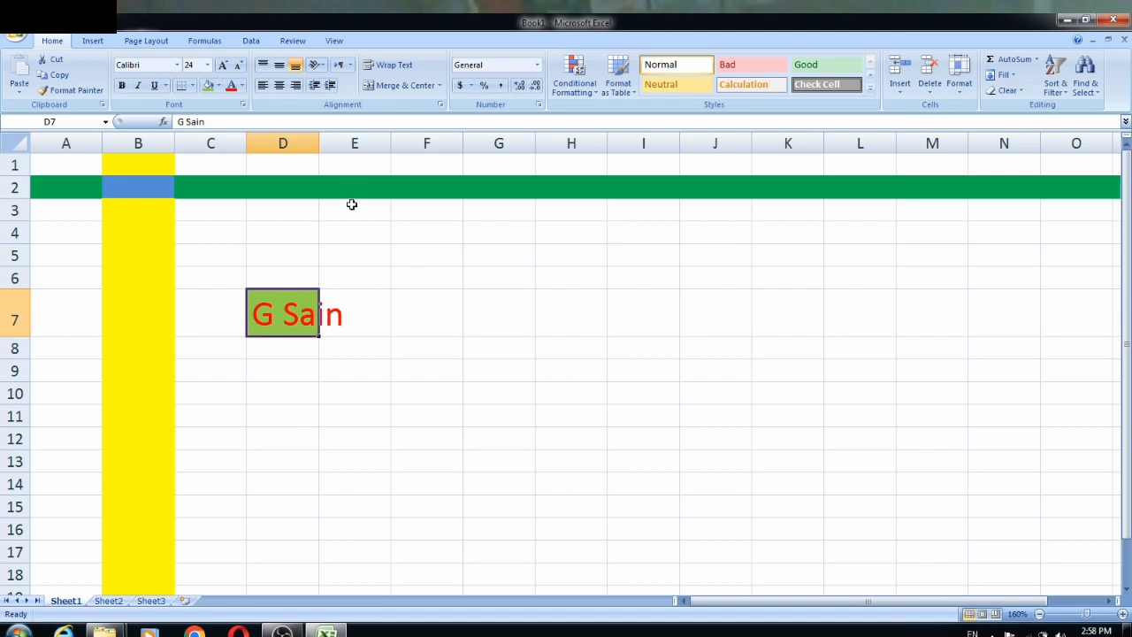
double_click(319, 148)
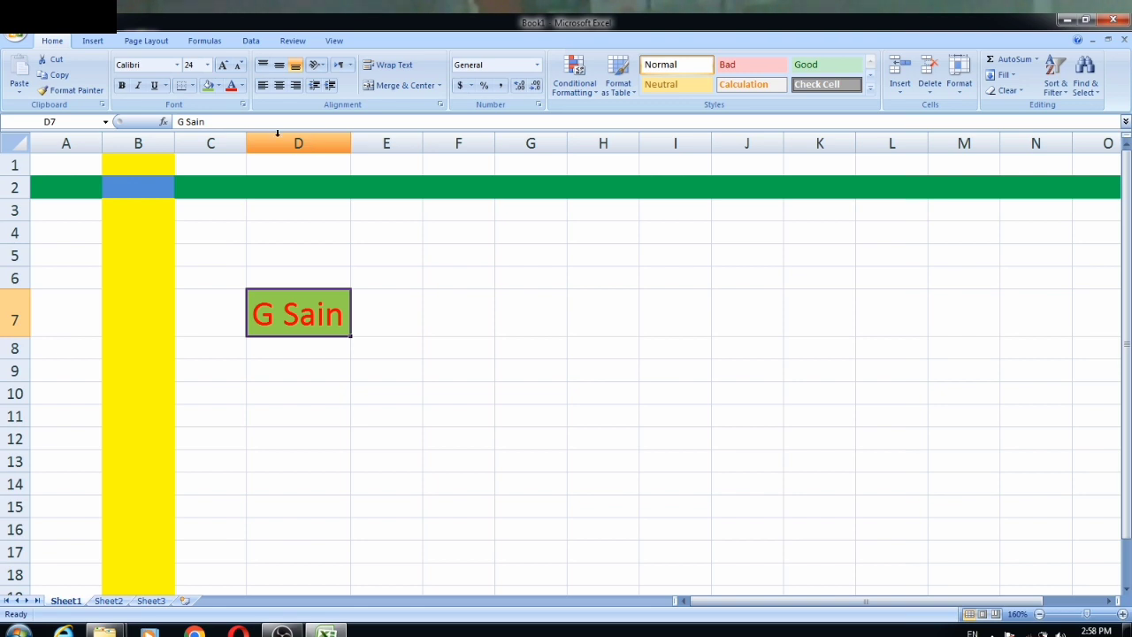
Resize the D7 text to 26 point, refit column D, and centre it horizontally and vertically
left_click(226, 67)
left_click(225, 66)
left_click(225, 66)
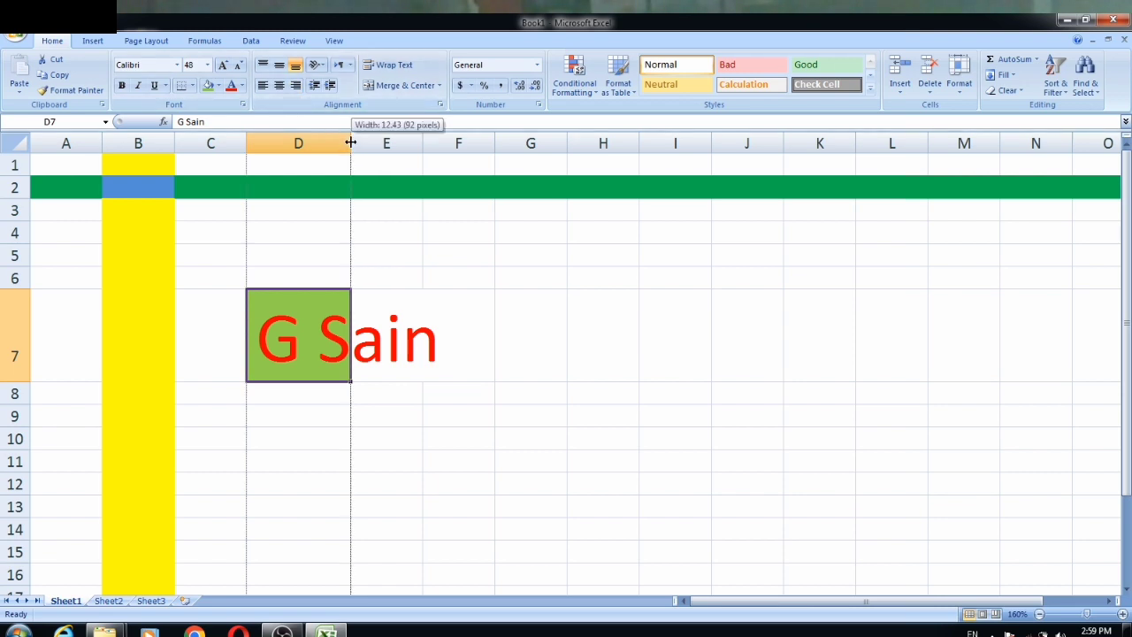
double_click(350, 143)
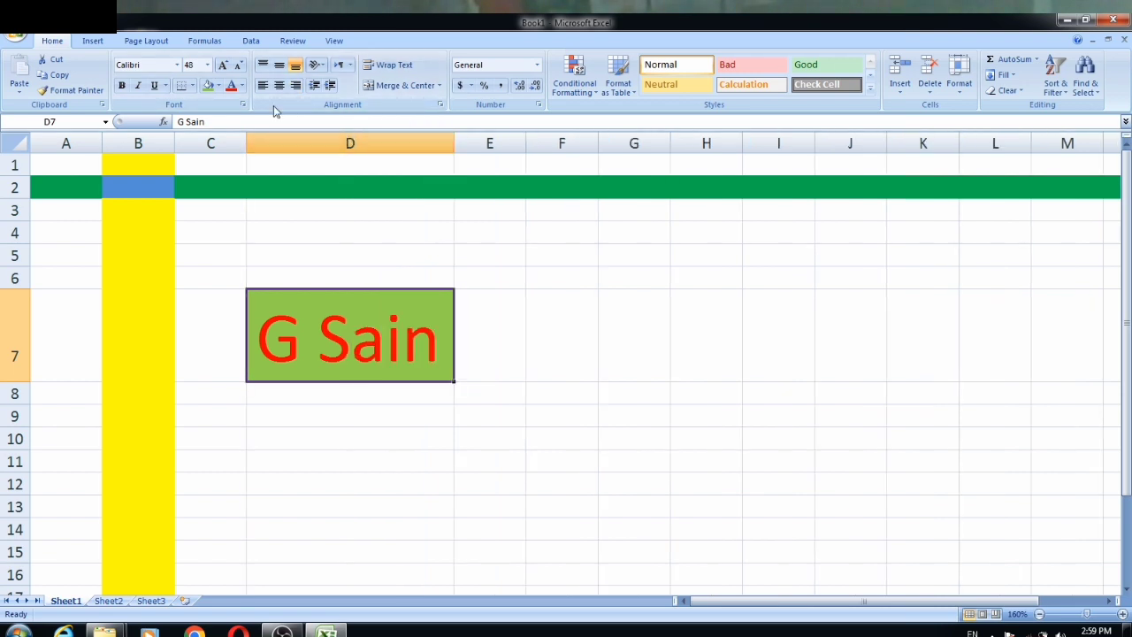
left_click(239, 66)
left_click(239, 66)
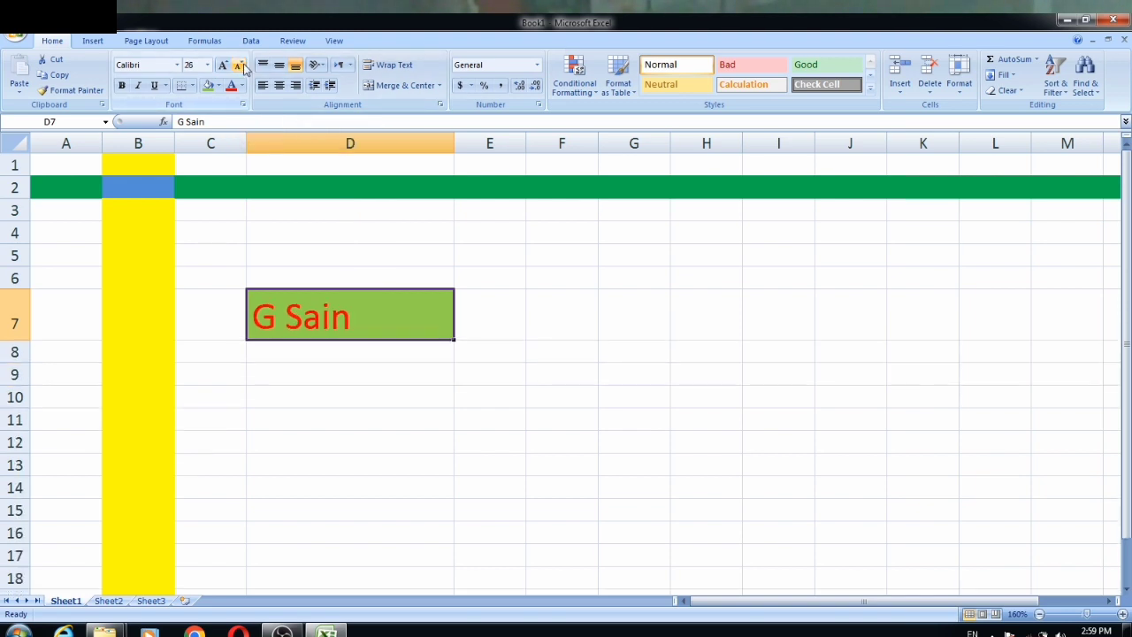
left_click(279, 86)
left_click(263, 86)
left_click(280, 85)
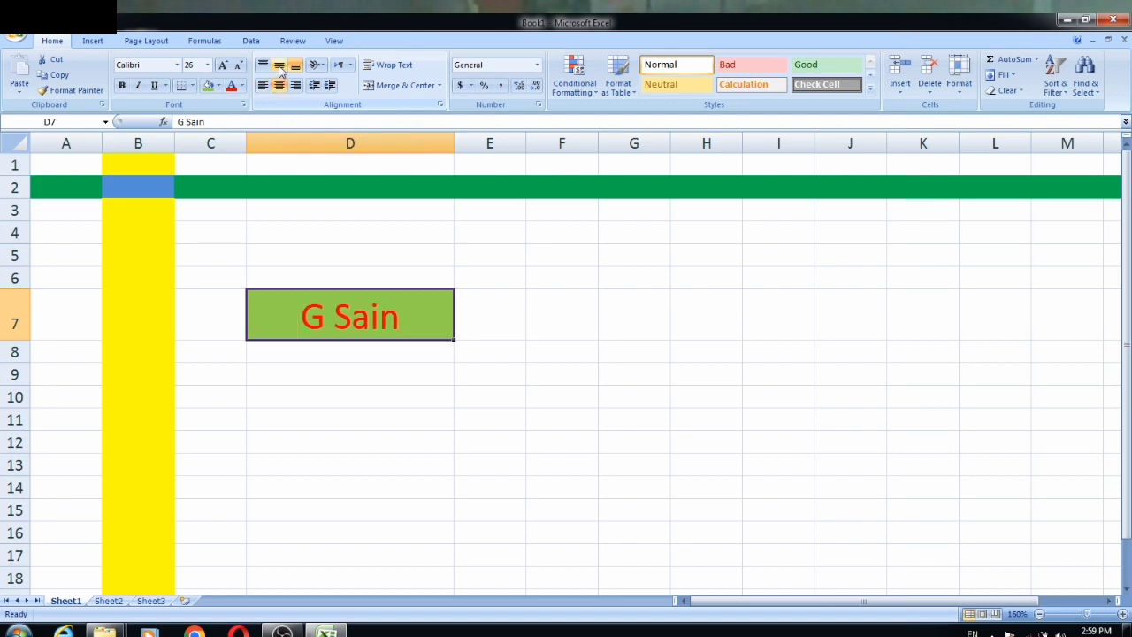
left_click(279, 67)
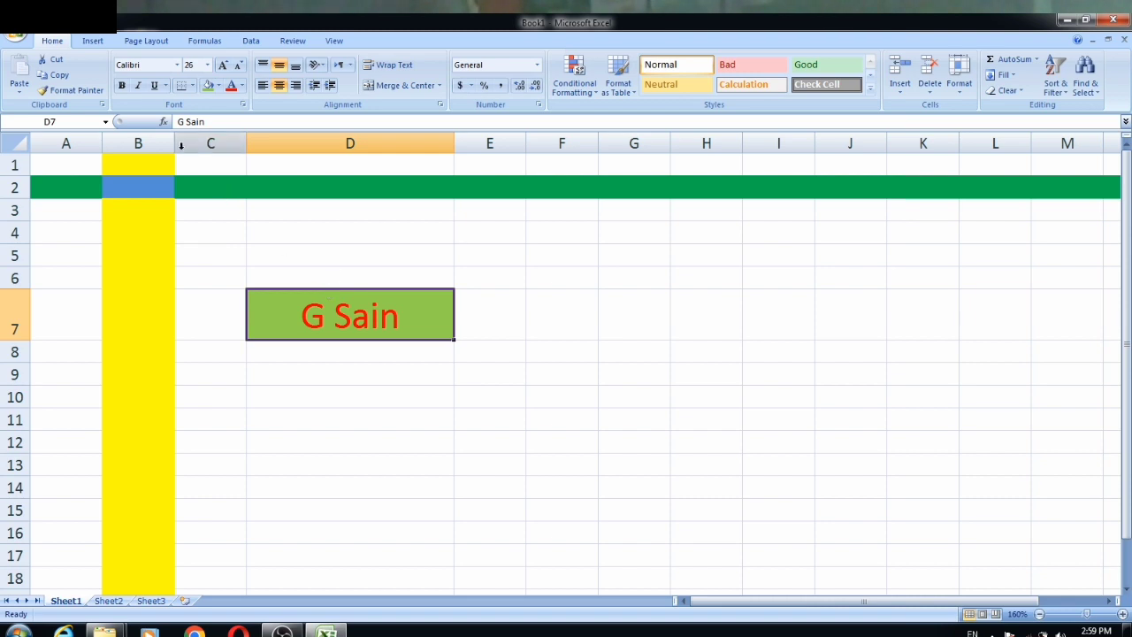
Apply Bold, Italic and Underline formatting to the name in cell D7
left_click(125, 93)
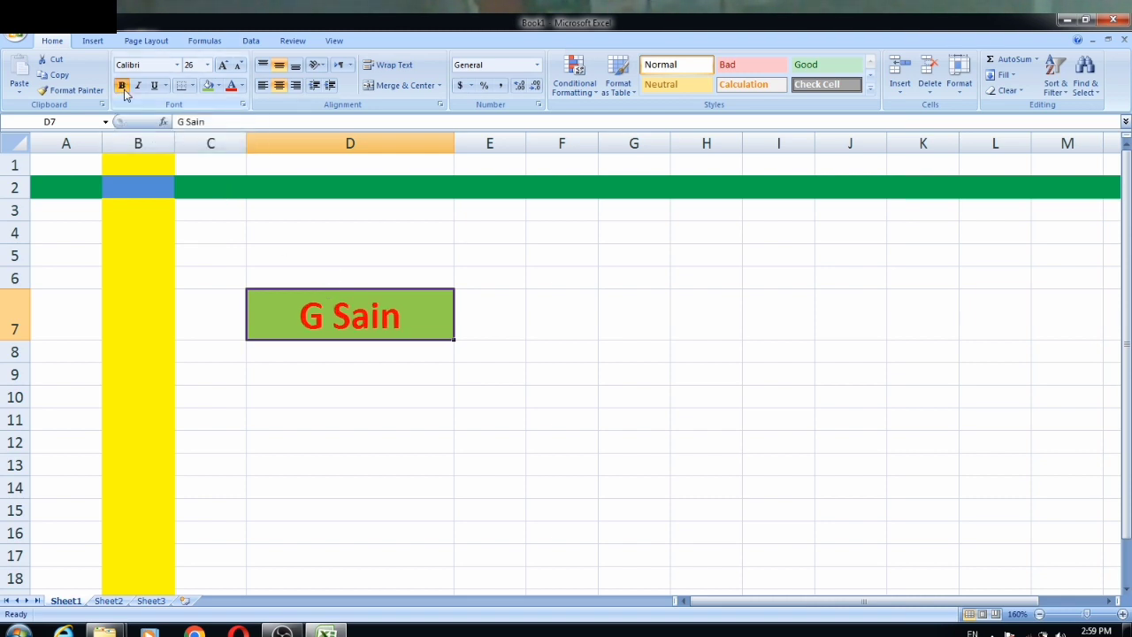
left_click(140, 92)
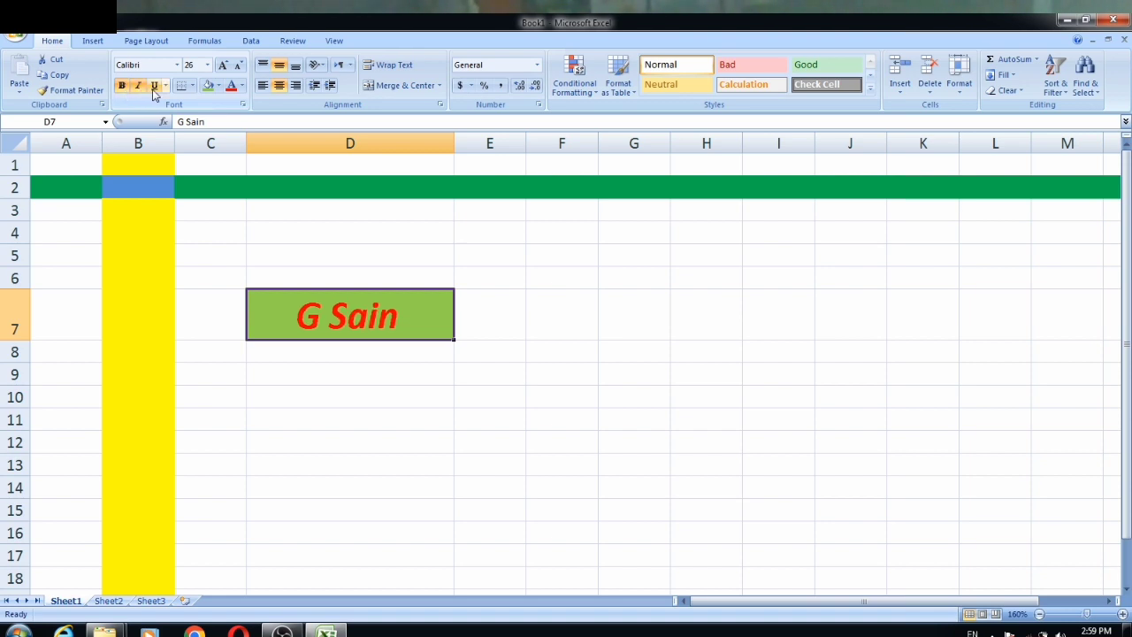
left_click(154, 94)
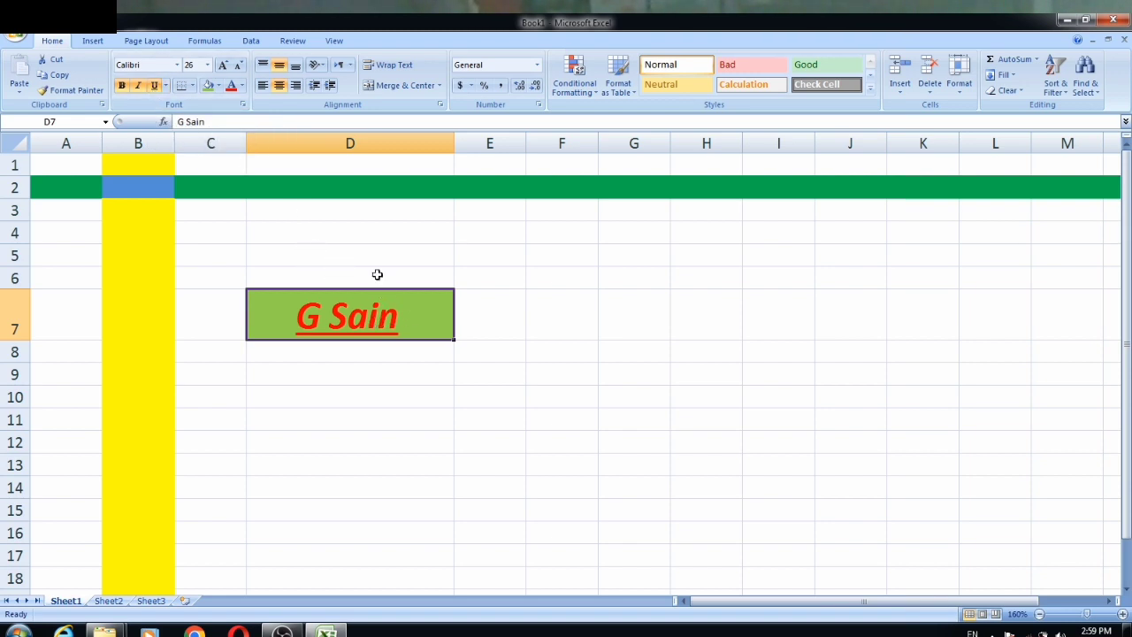
Set D7 to Angle Counterclockwise, try Vertical Text, then return to Angle Counterclockwise
left_click(324, 69)
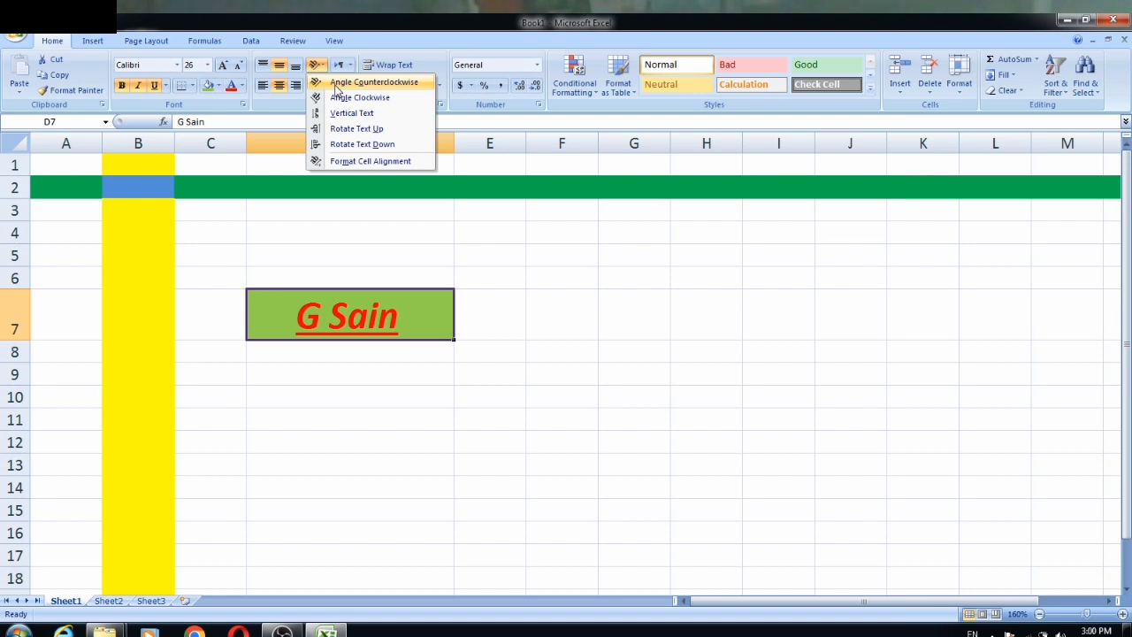
left_click(335, 84)
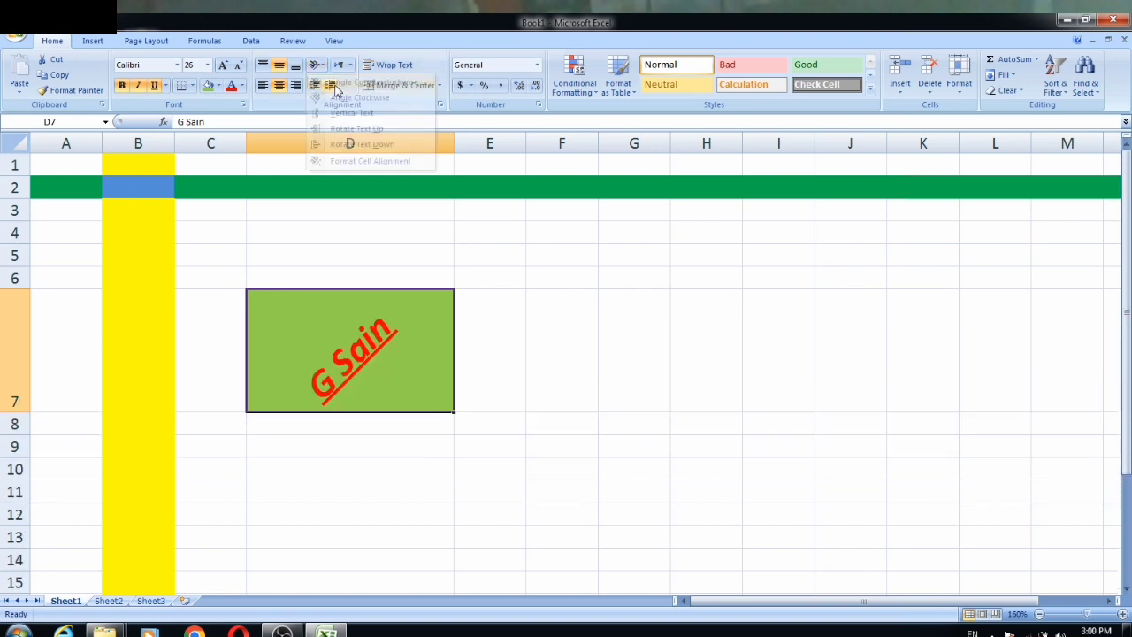
left_click(323, 69)
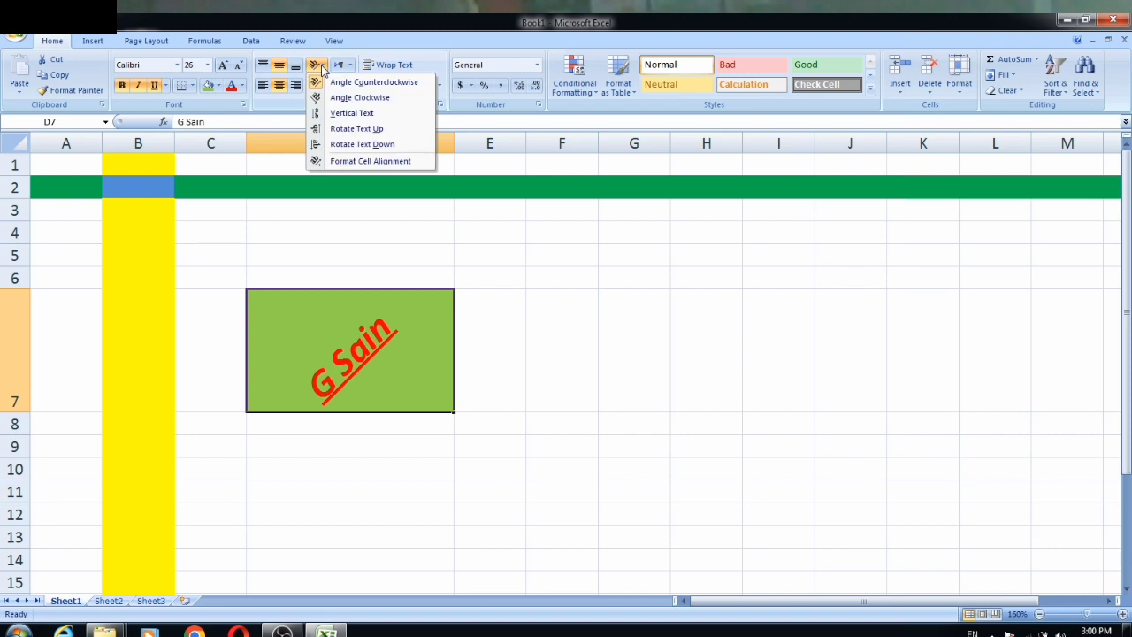
left_click(344, 115)
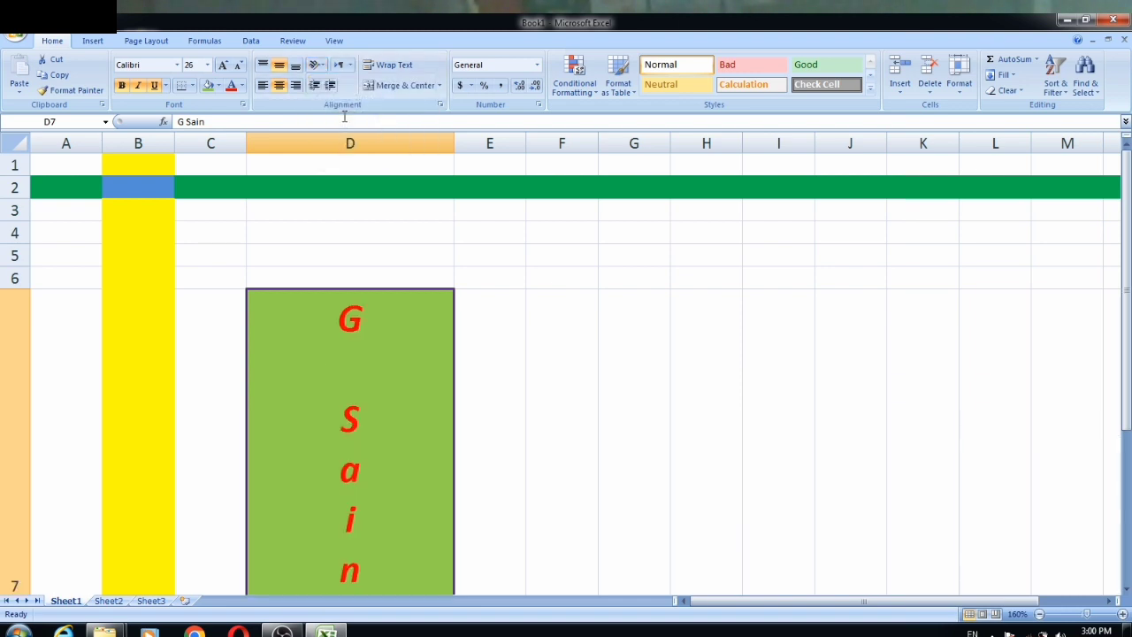
left_click(320, 67)
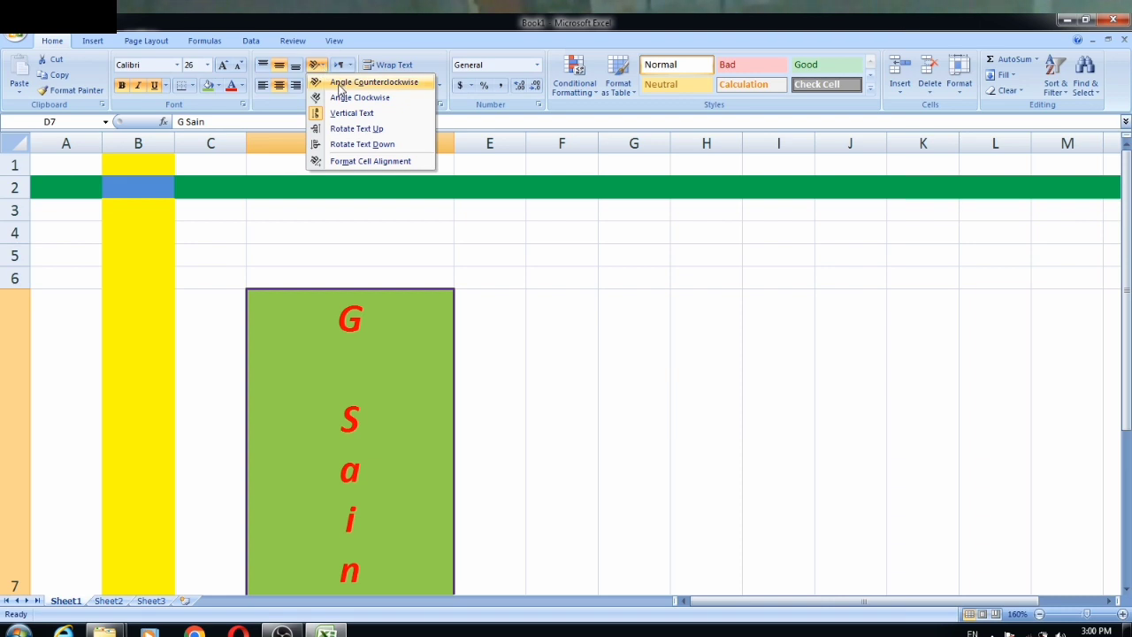
left_click(340, 84)
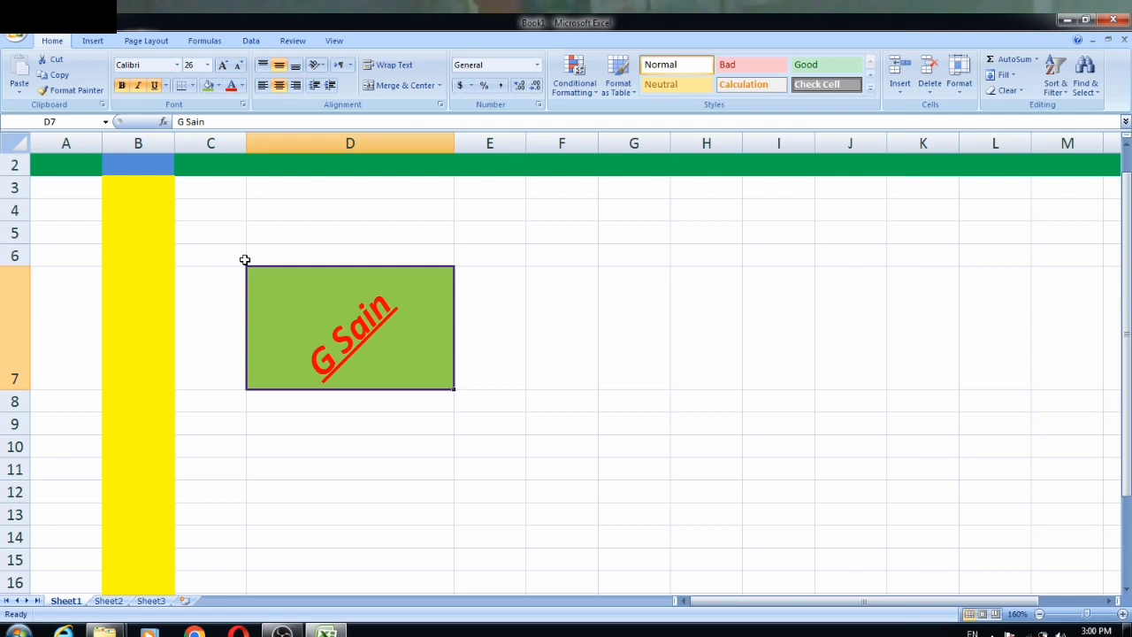
Merge C6:I12 into one cell and keep G Sain centred after briefly trying left alignment
mouse_move(245, 259)
left_mouse_down()
mouse_move(715, 489)
mouse_move(783, 493)
left_mouse_up()
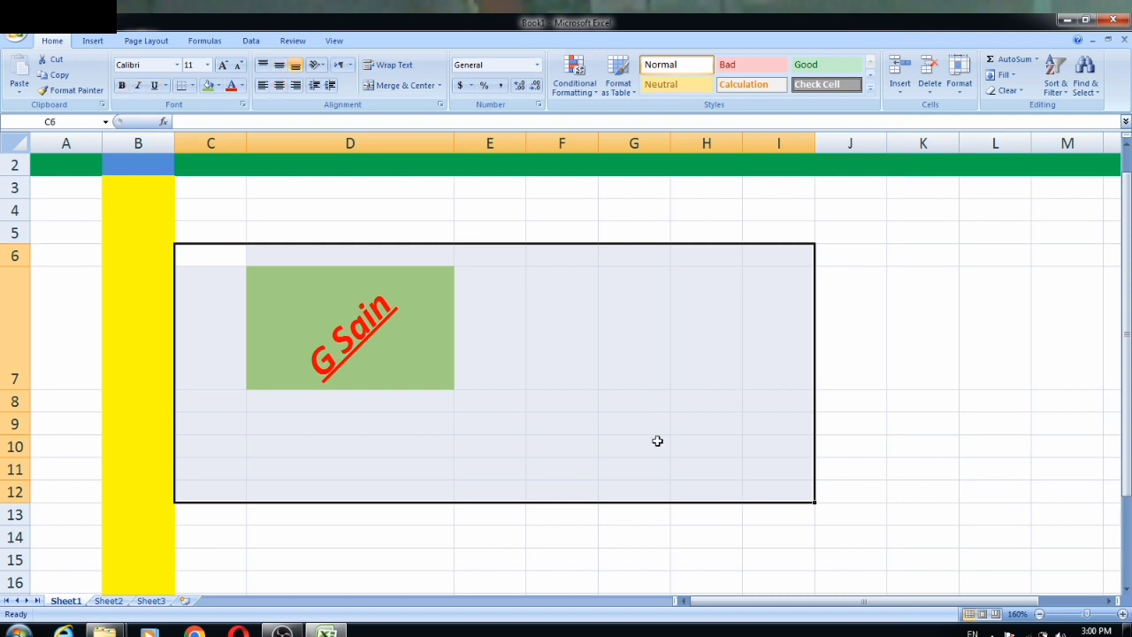
left_click(409, 87)
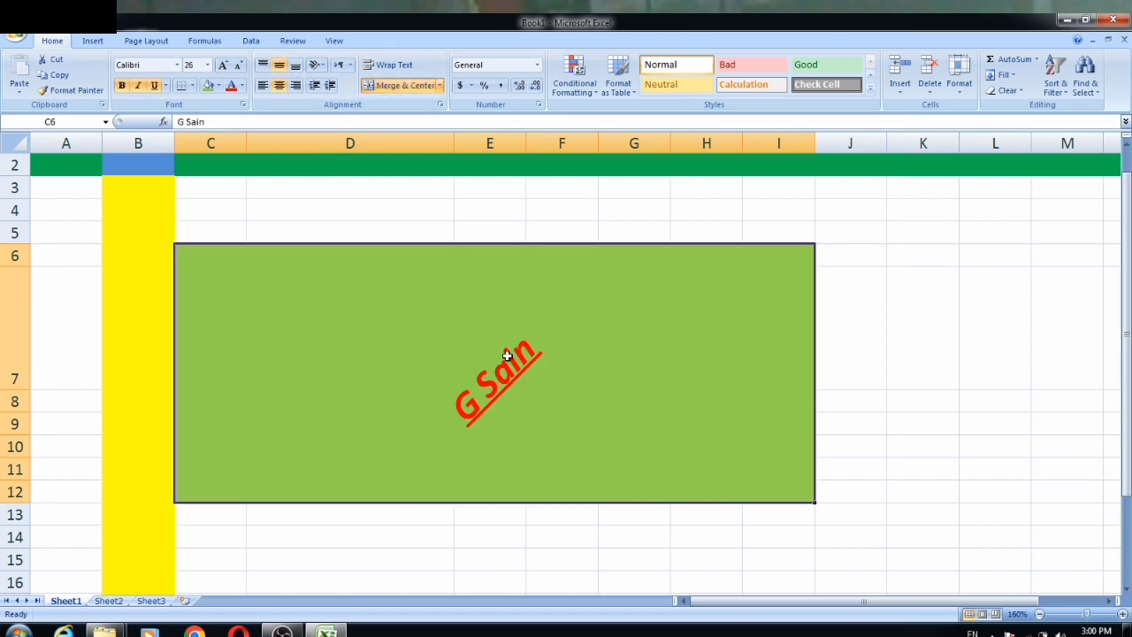
left_click(265, 87)
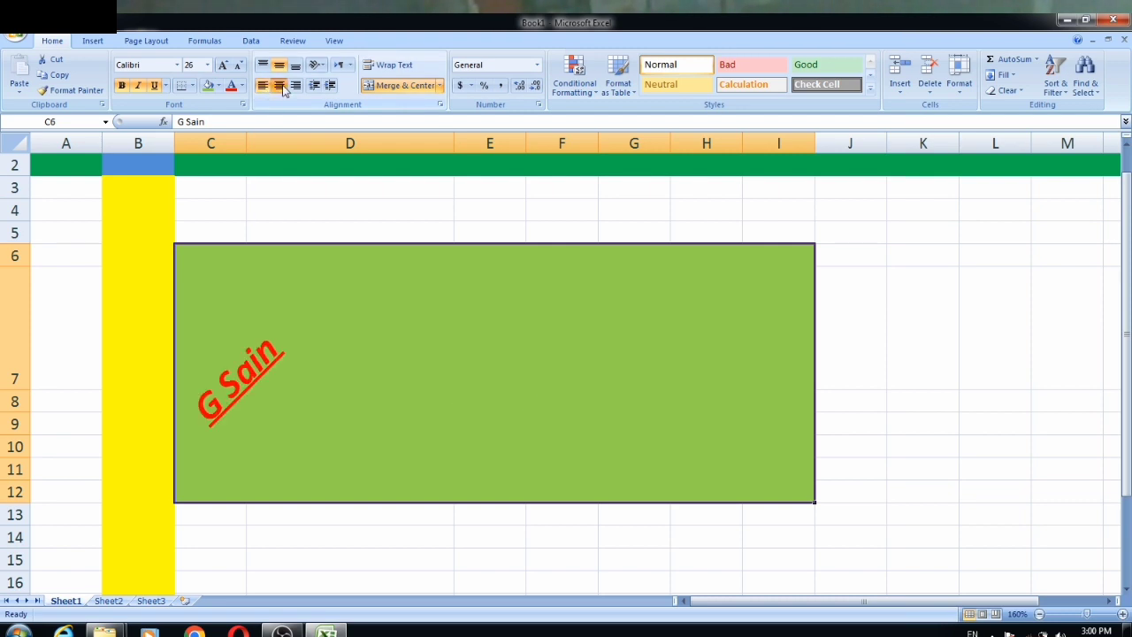
left_click(279, 86)
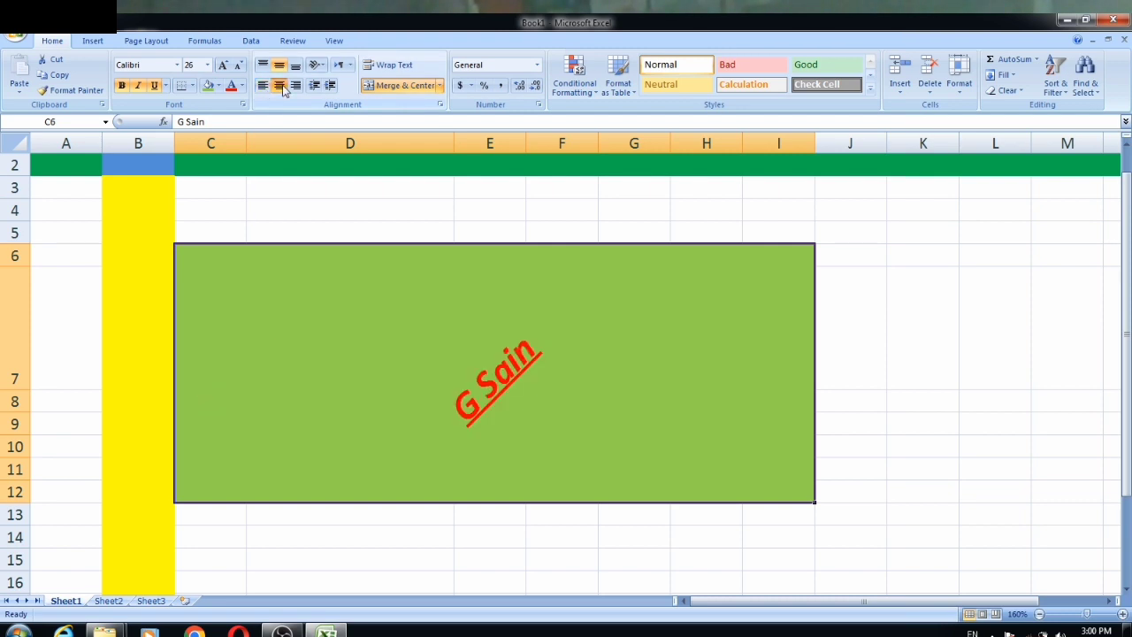
Rotate the G Sain text so it reads downward
left_click(324, 70)
left_click(358, 143)
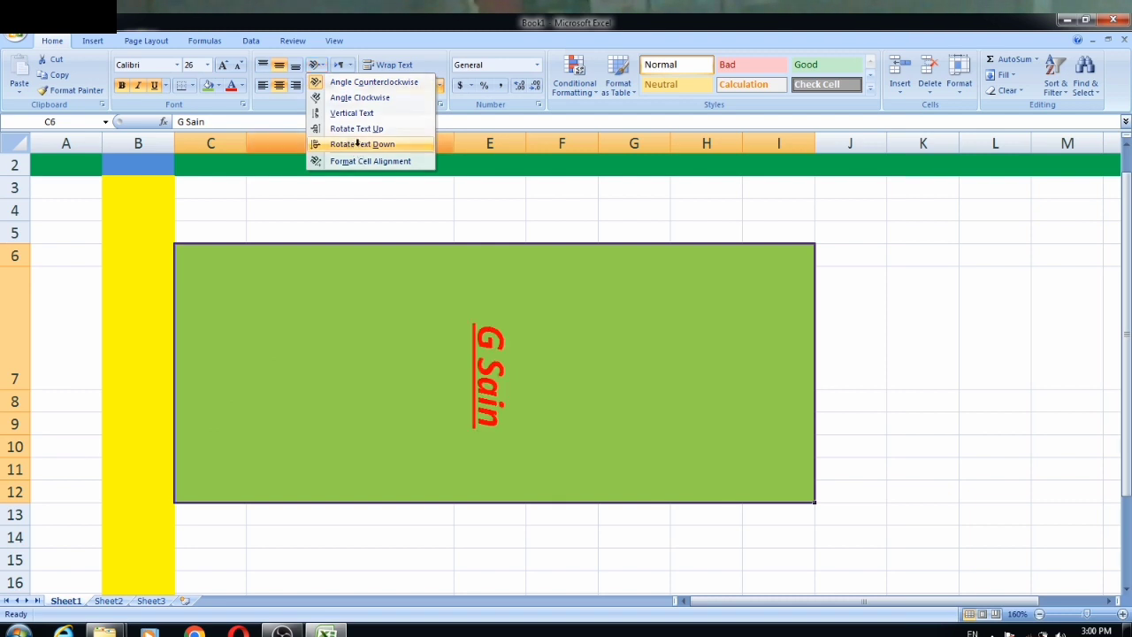
left_click(357, 143)
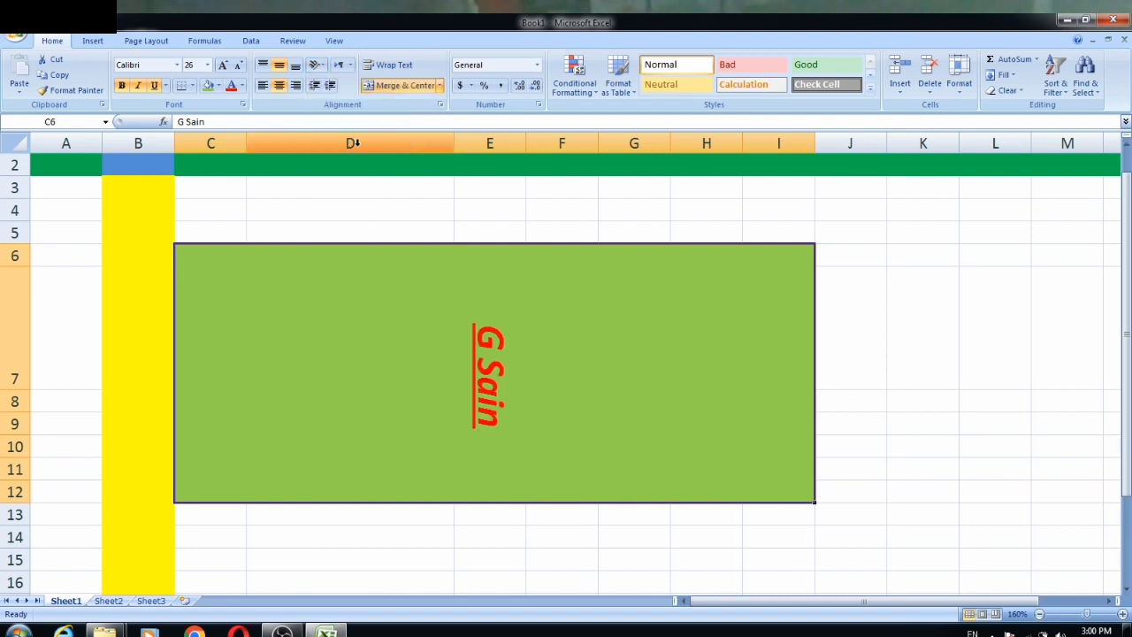
left_click(317, 65)
Turn G Sain back to horizontal, then try Aharoni and Arial Black before settling on Calibri
left_click(357, 144)
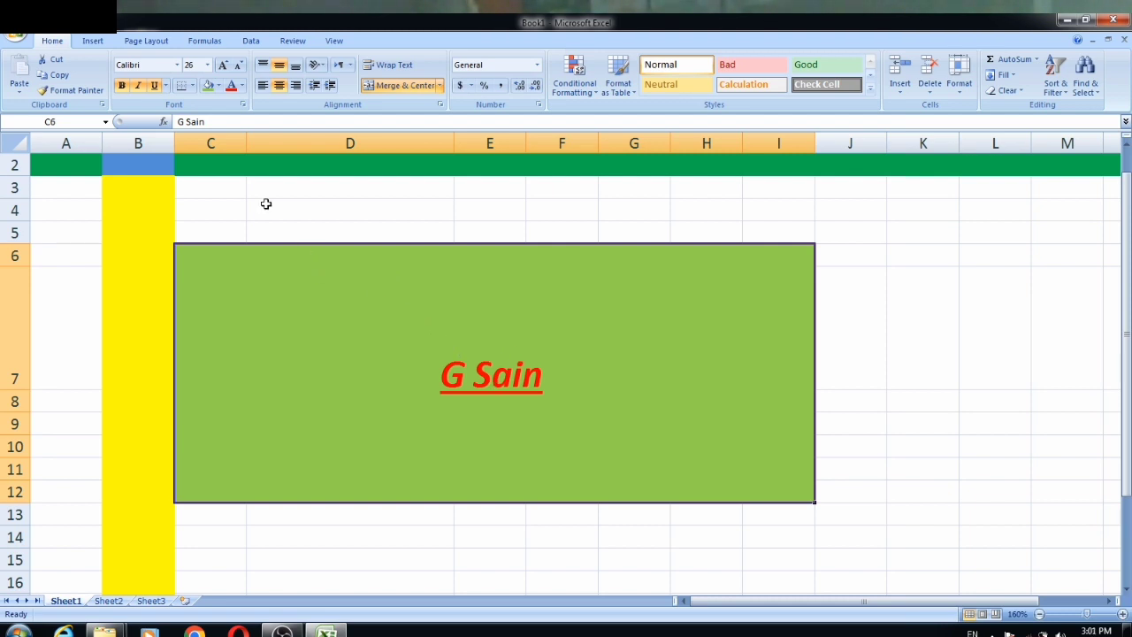
left_click(177, 67)
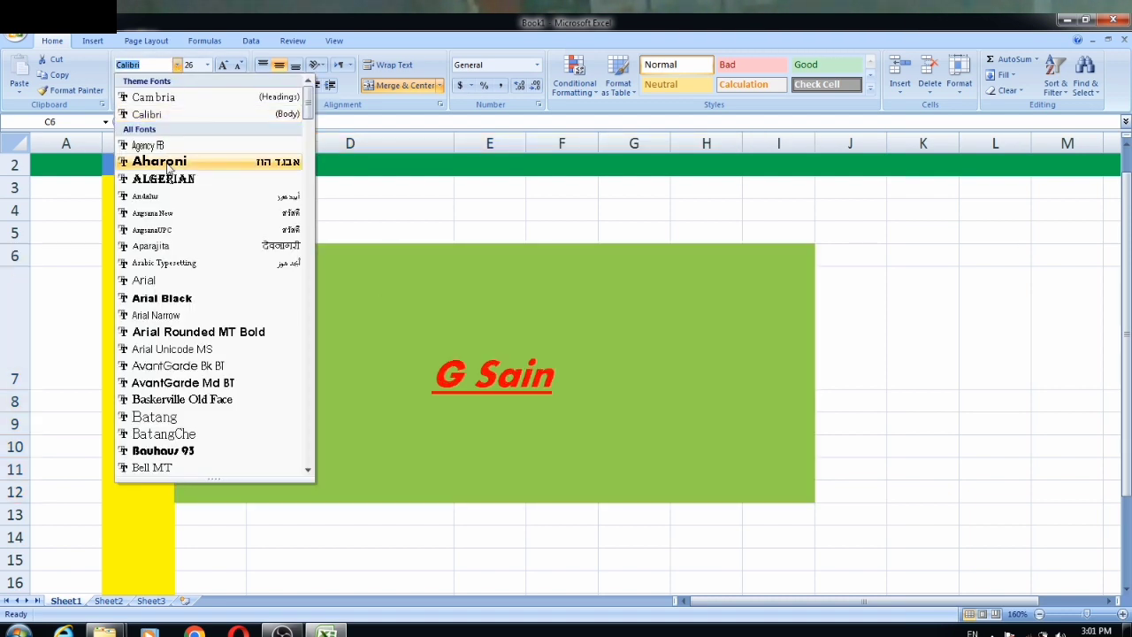
left_click(168, 166)
left_click(176, 67)
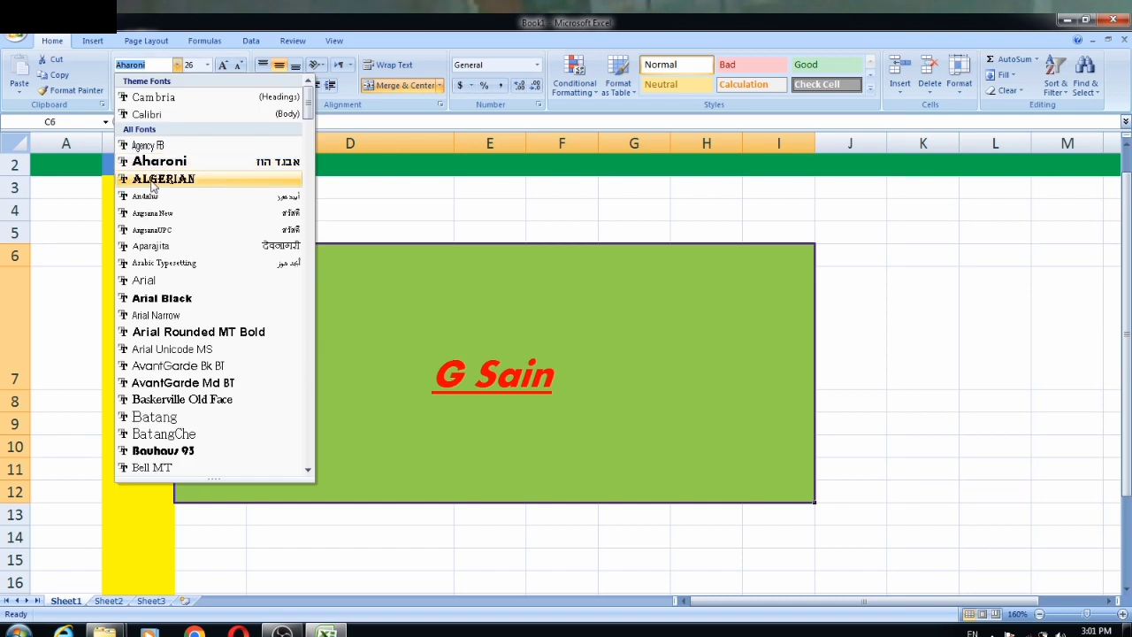
left_click(161, 298)
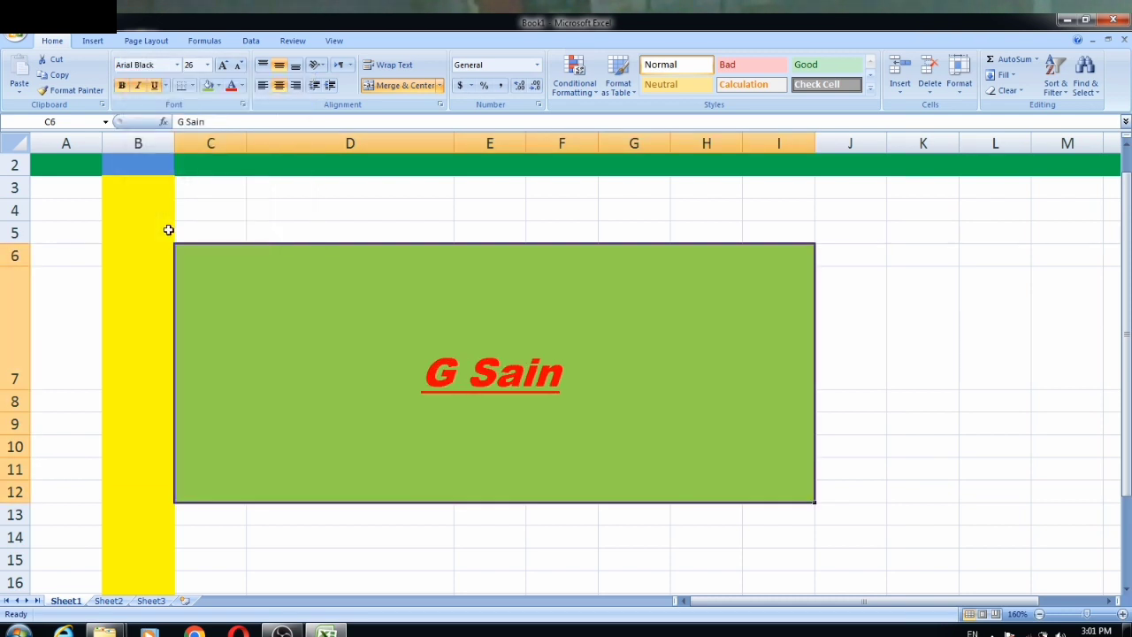
left_click(177, 67)
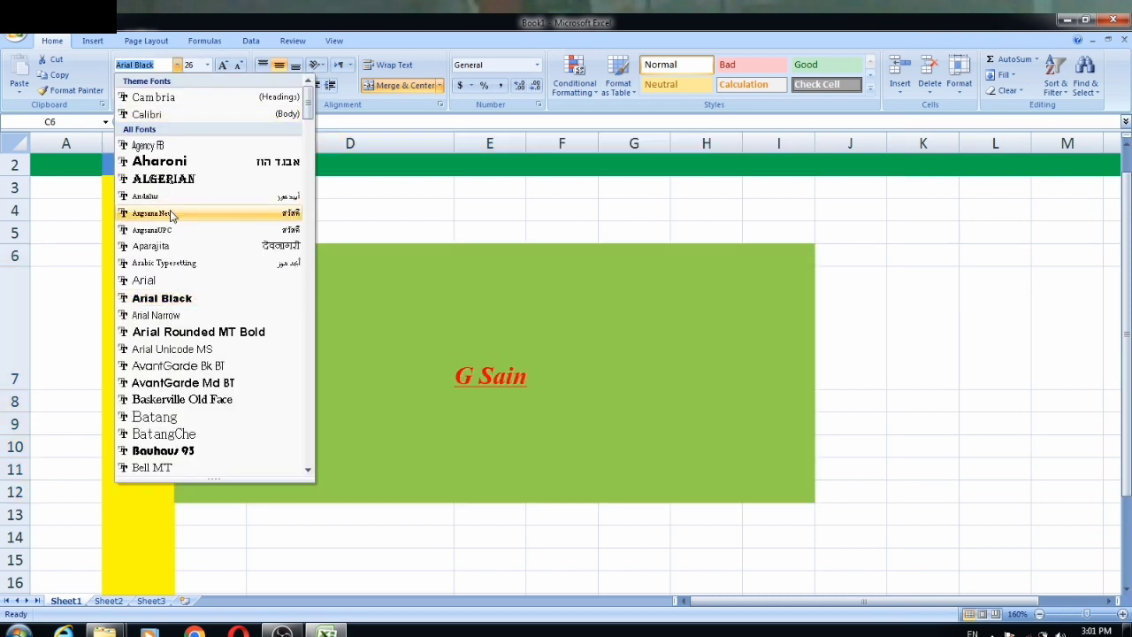
left_click(186, 115)
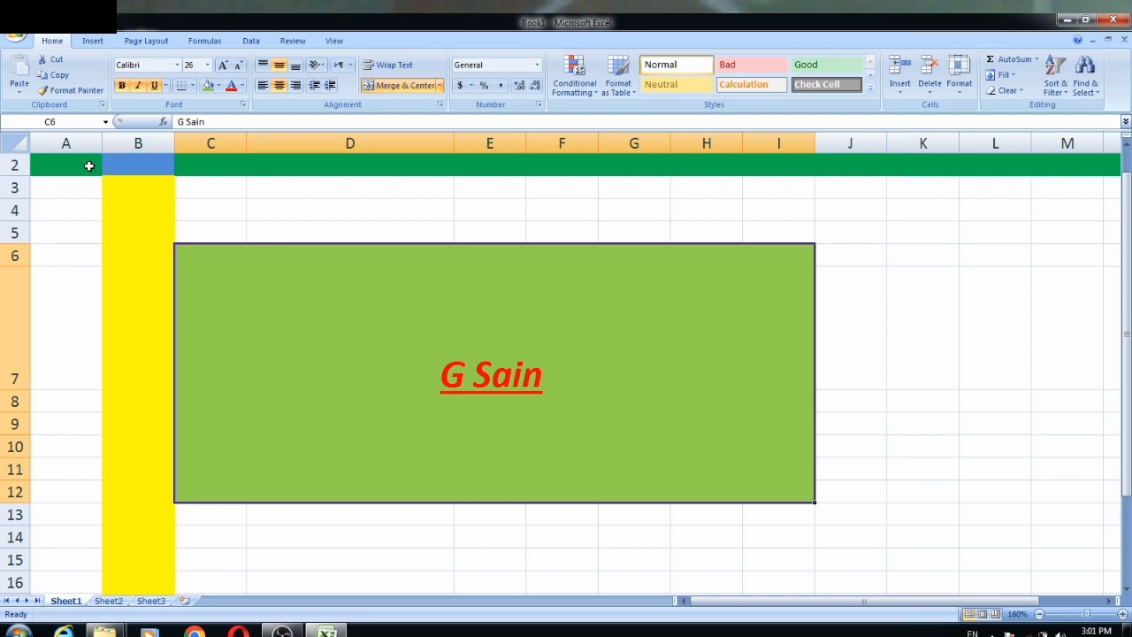
Undo the merge, font, size and fill changes, leaving only column B's yellow fill
key("Down")
key("ctrl+z")
key("ctrl+z")
key("ctrl+z")
key("ctrl+z")
key("ctrl+z")
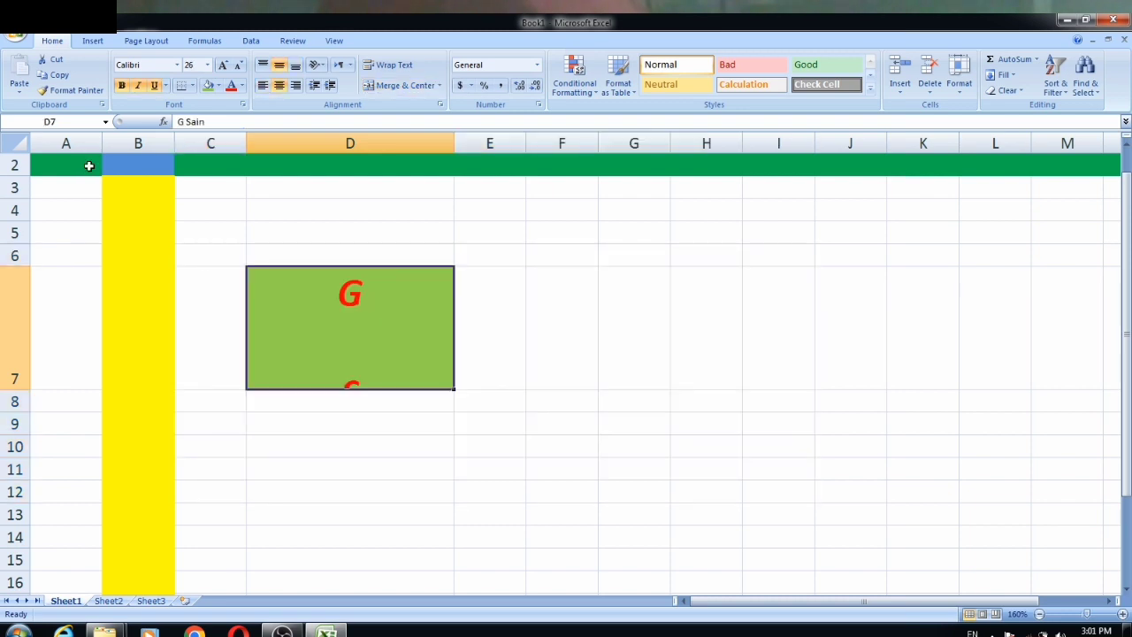
key("ctrl+z")
key("ctrl+z")
key("ctrl+z")
key("ctrl+z")
key("ctrl+z")
key("ctrl+z")
key("ctrl+z")
key("ctrl+z")
key("ctrl+z")
key("ctrl+z")
key("ctrl+z")
key("ctrl+z")
key("ctrl+z")
key("ctrl+z")
key("ctrl+z")
key("ctrl+z")
key("ctrl+z")
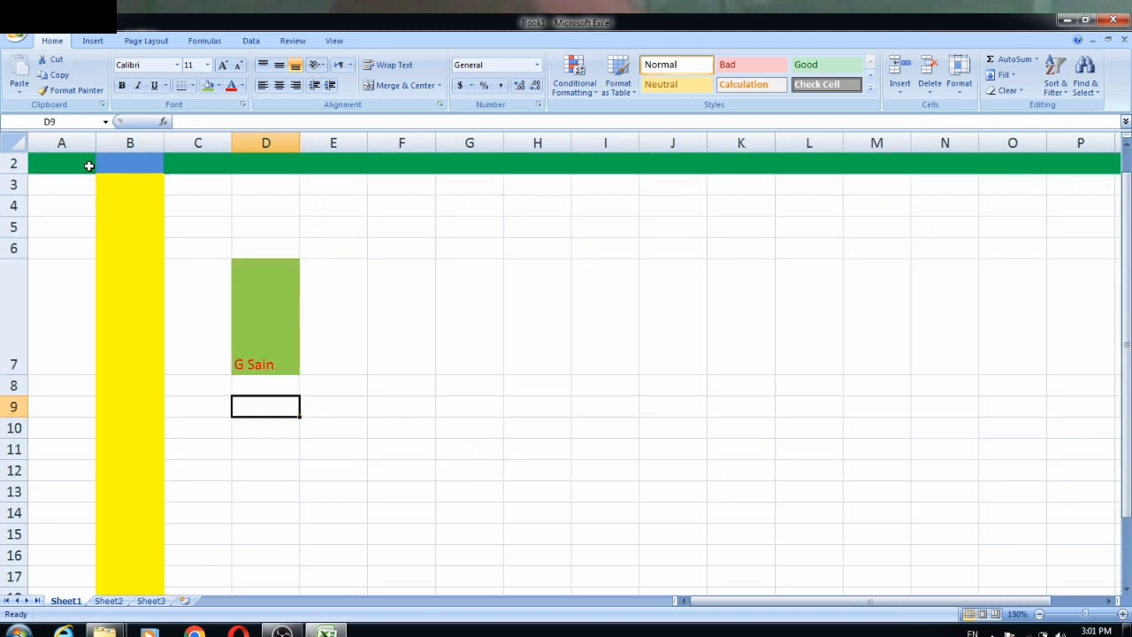
key("ctrl+z")
key("ctrl+z")
key("ctrl+z")
key("ctrl+z")
key("ctrl+z")
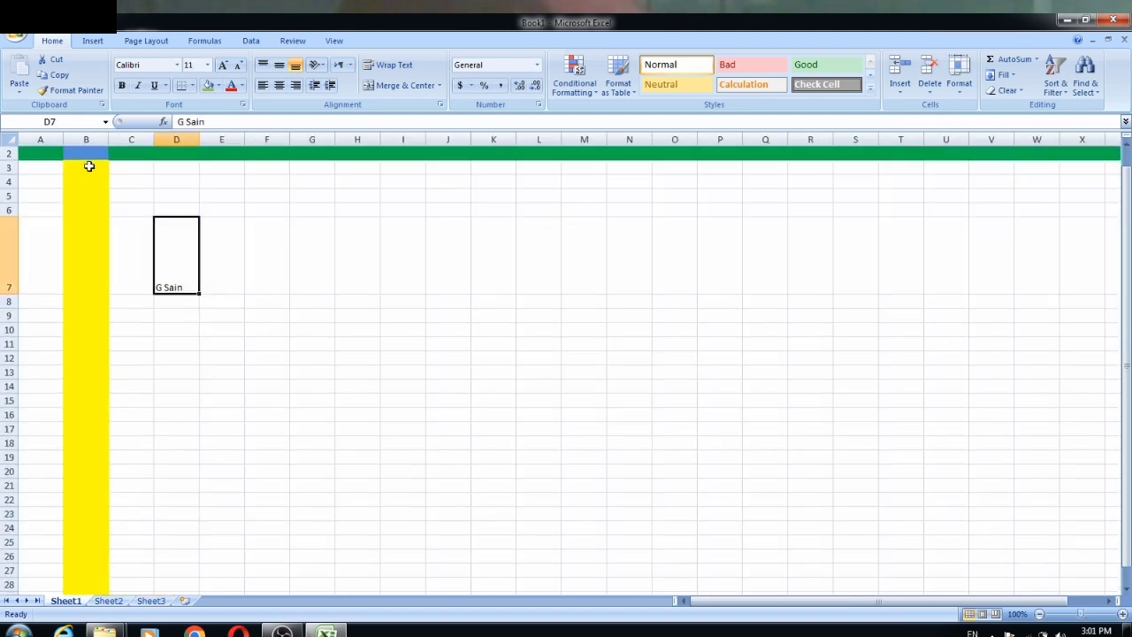
key("ctrl+z")
key("ctrl+z")
key("ctrl+z")
key("ctrl+z")
key("ctrl+z")
key("ctrl+z")
key("ctrl+z")
key("ctrl+z")
key("ctrl+z")
key("ctrl+z")
key("ctrl+z")
key("ctrl+z")
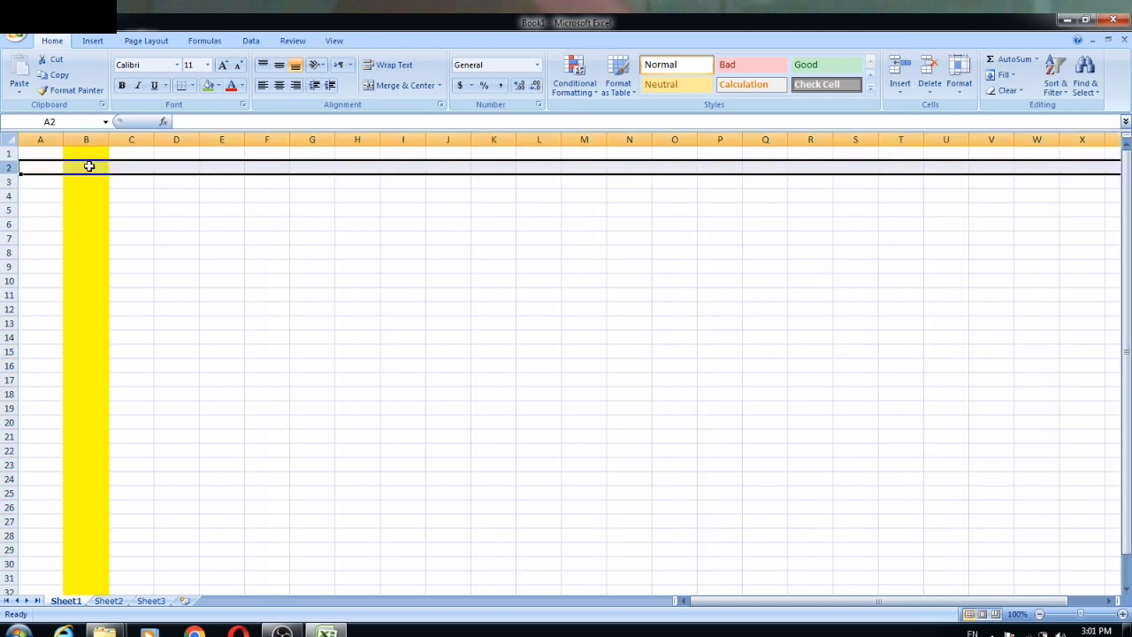
key("ctrl+z")
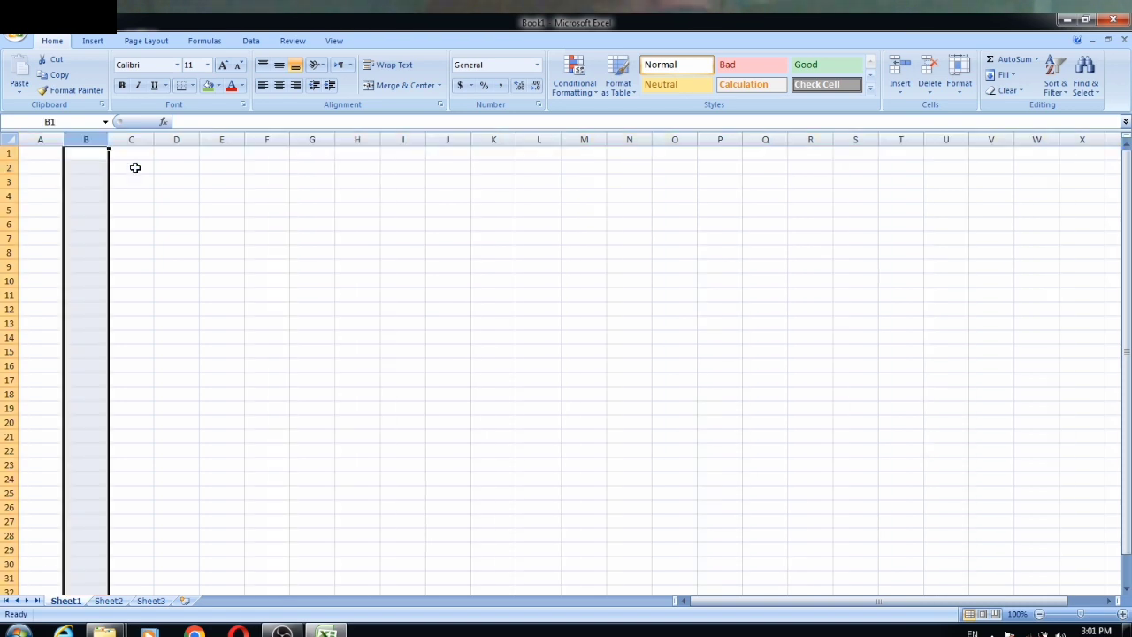
Enter the headings Sr.No in D2 and Name in E2
left_click(134, 167)
left_click(87, 167)
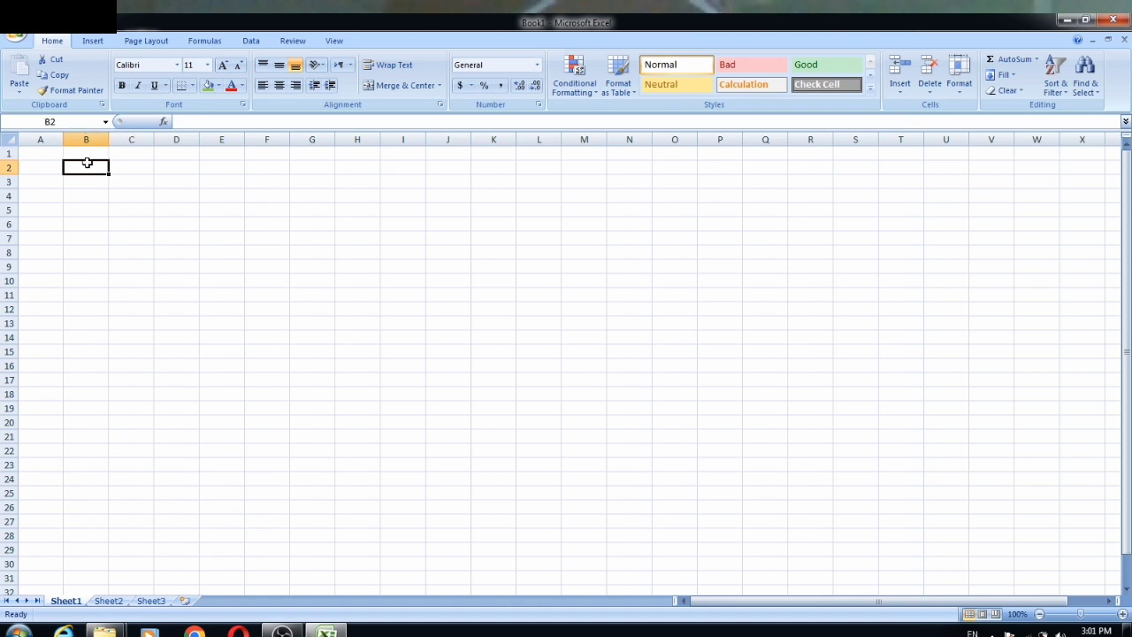
left_click(167, 168)
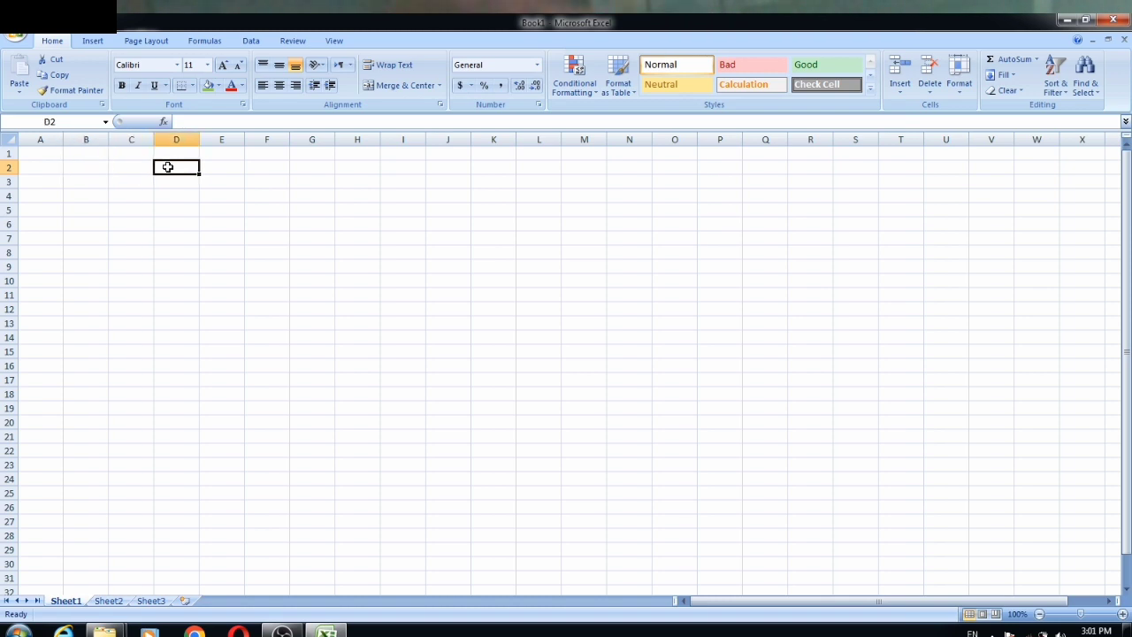
type("S")
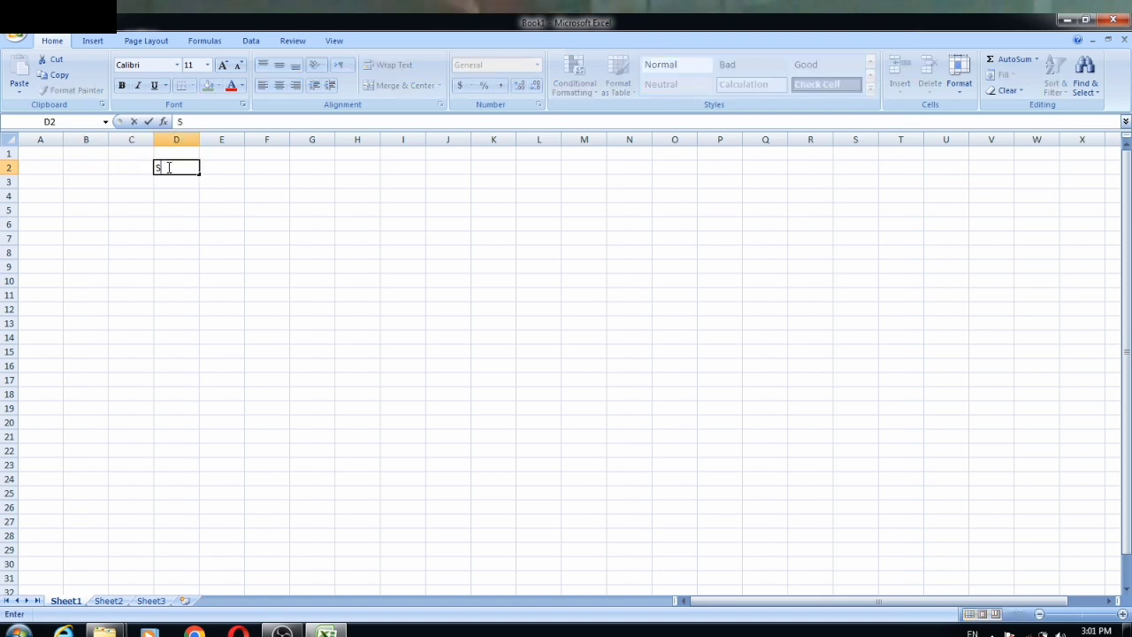
type("r.No")
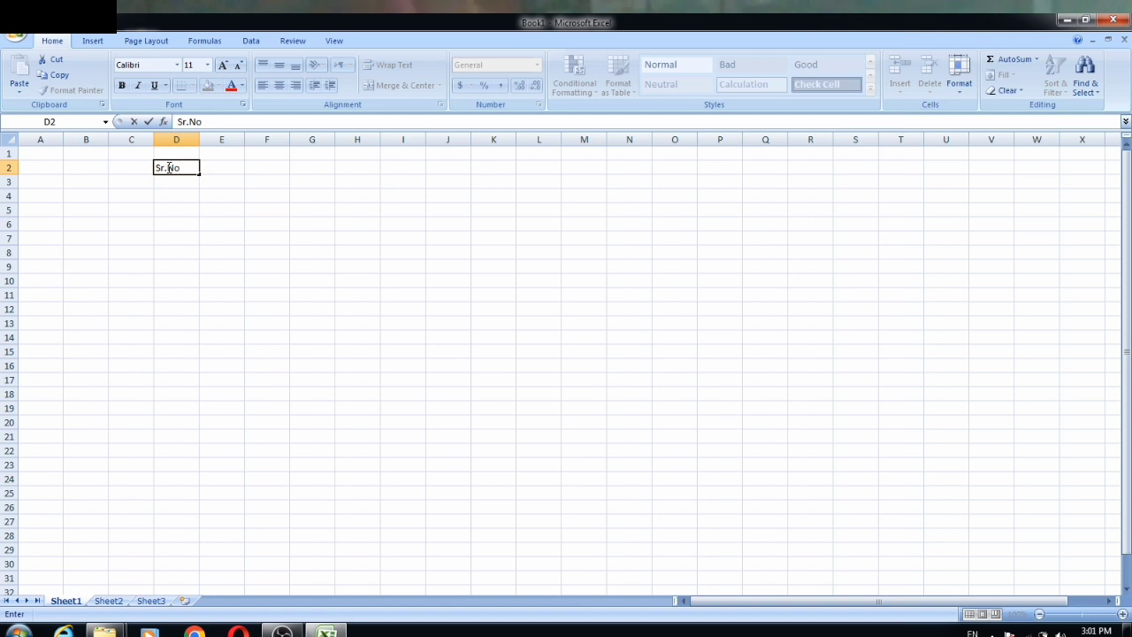
key("Tab")
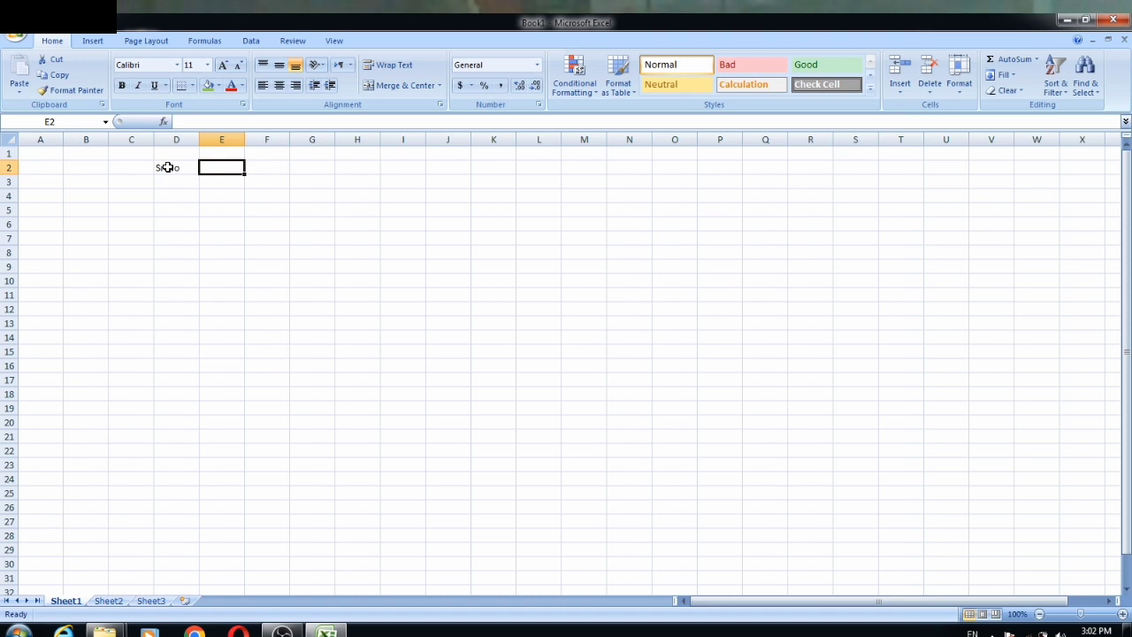
type("Name")
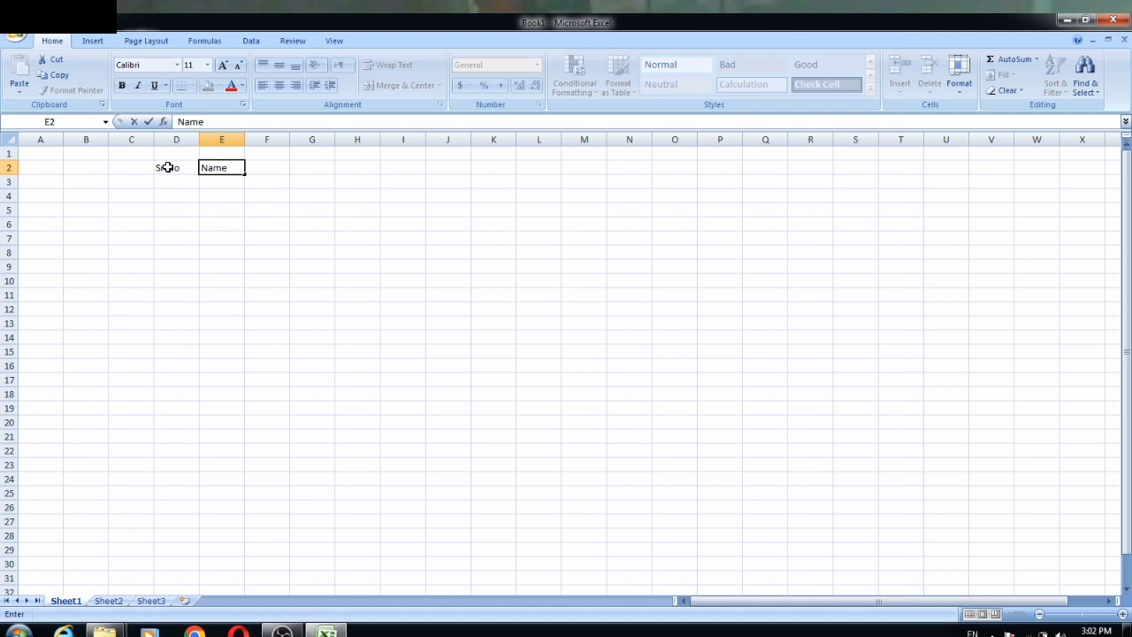
key("Tab")
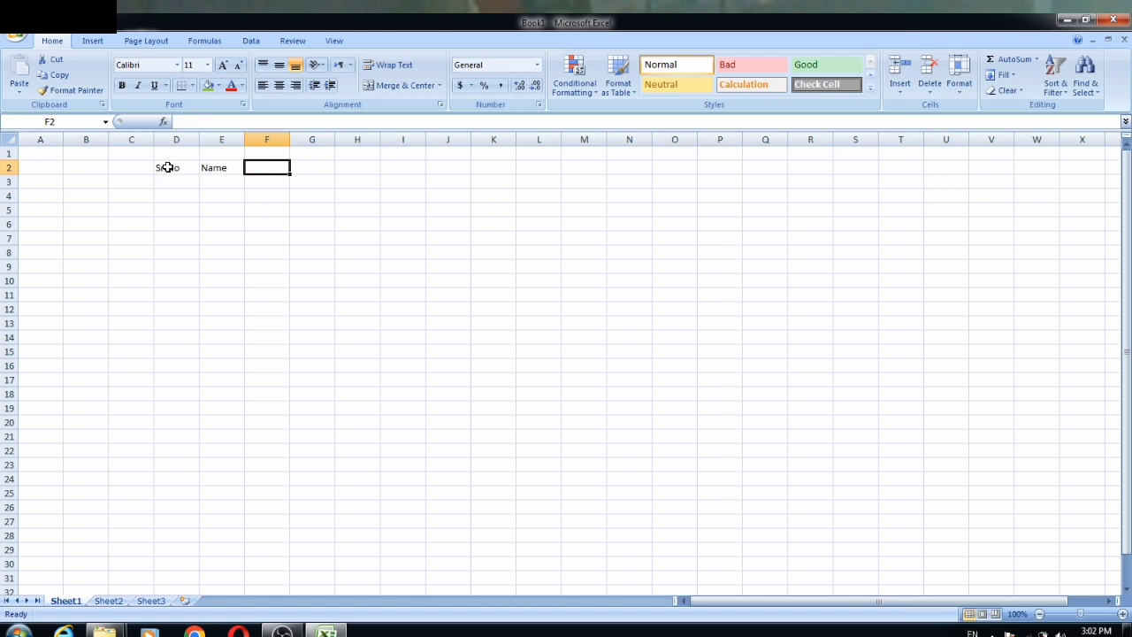
Add Father Name, Class and Year headings, autofitting column F to fit Father Name
type("Father")
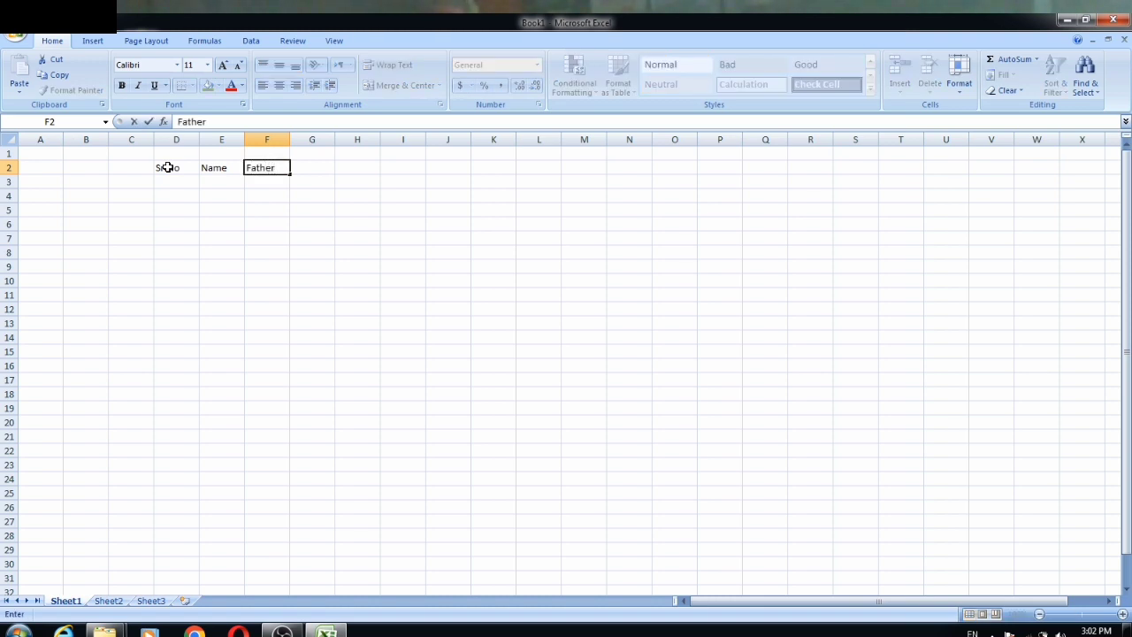
type("Name")
key("Tab")
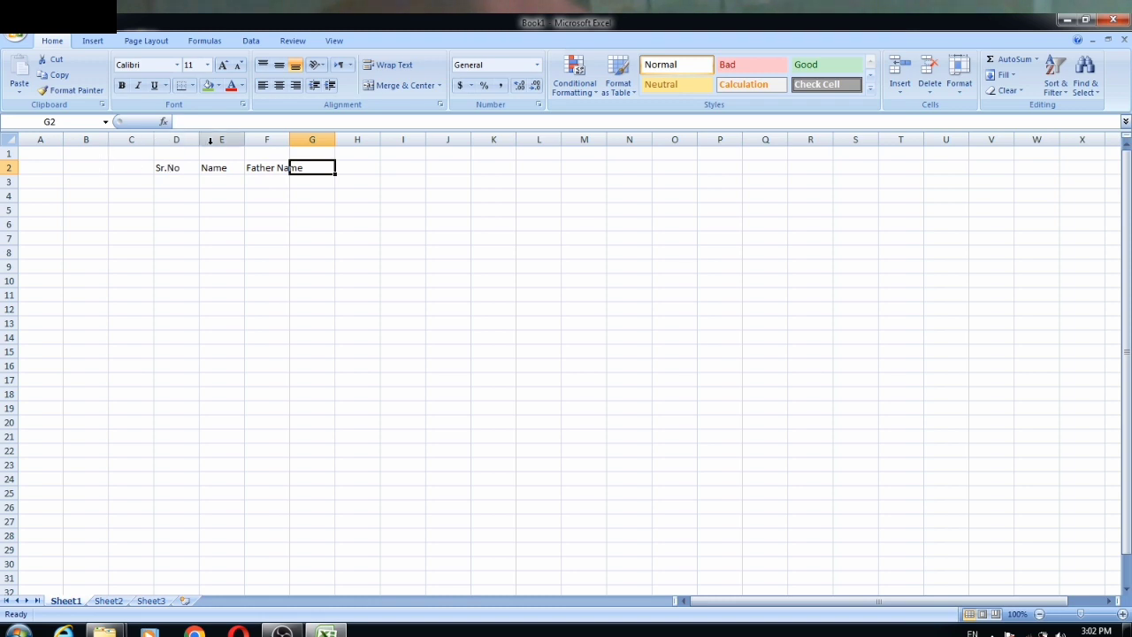
double_click(290, 138)
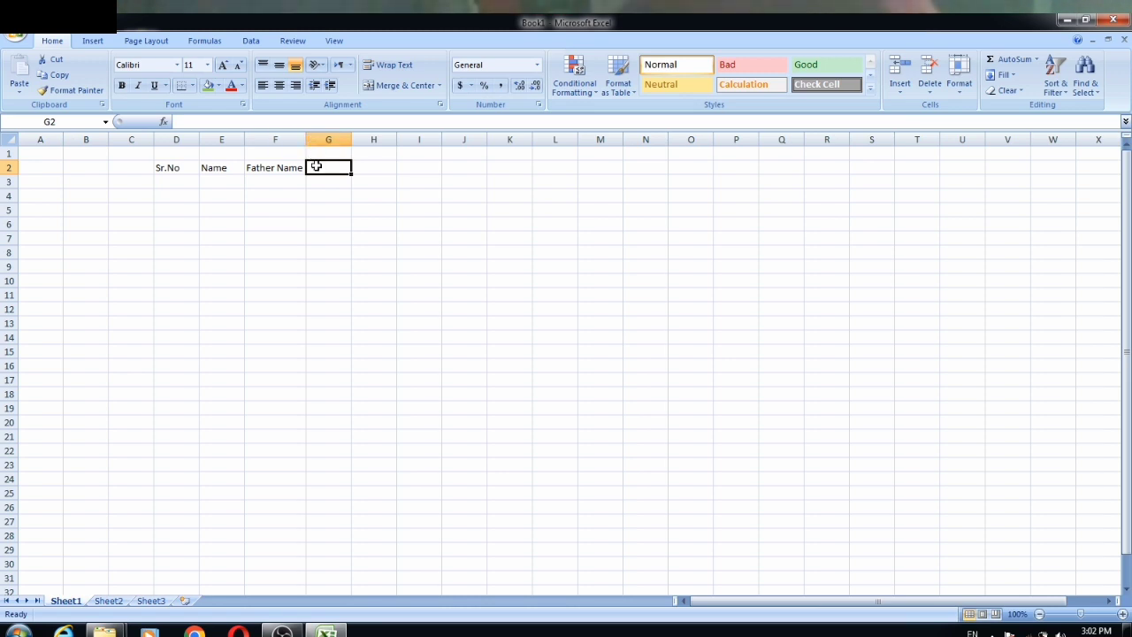
type("C")
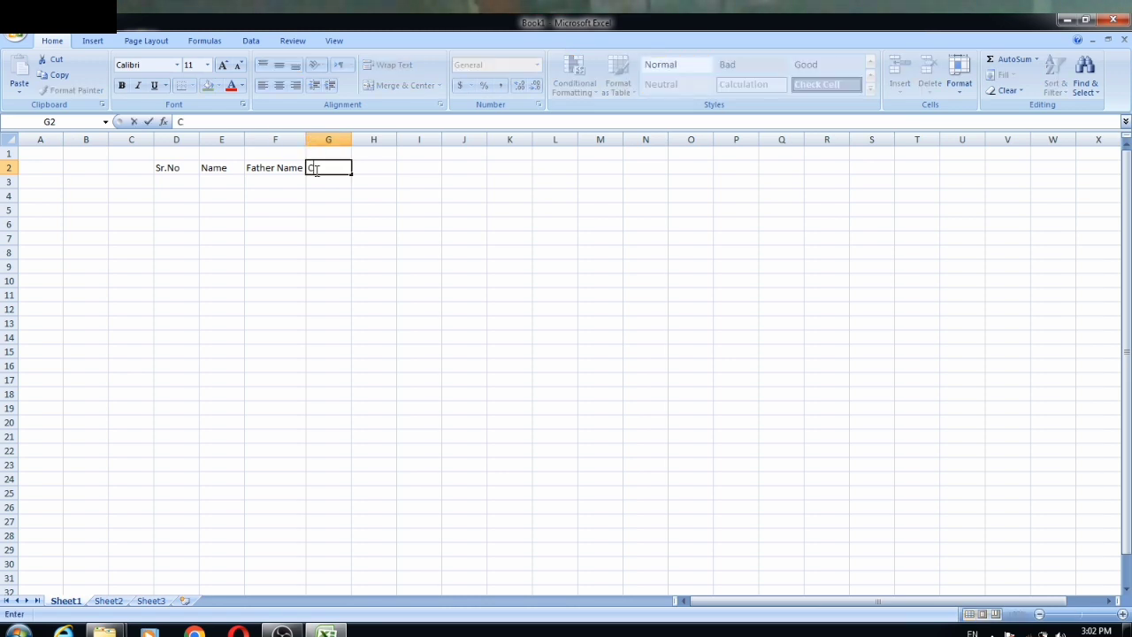
type("lass")
key("Tab")
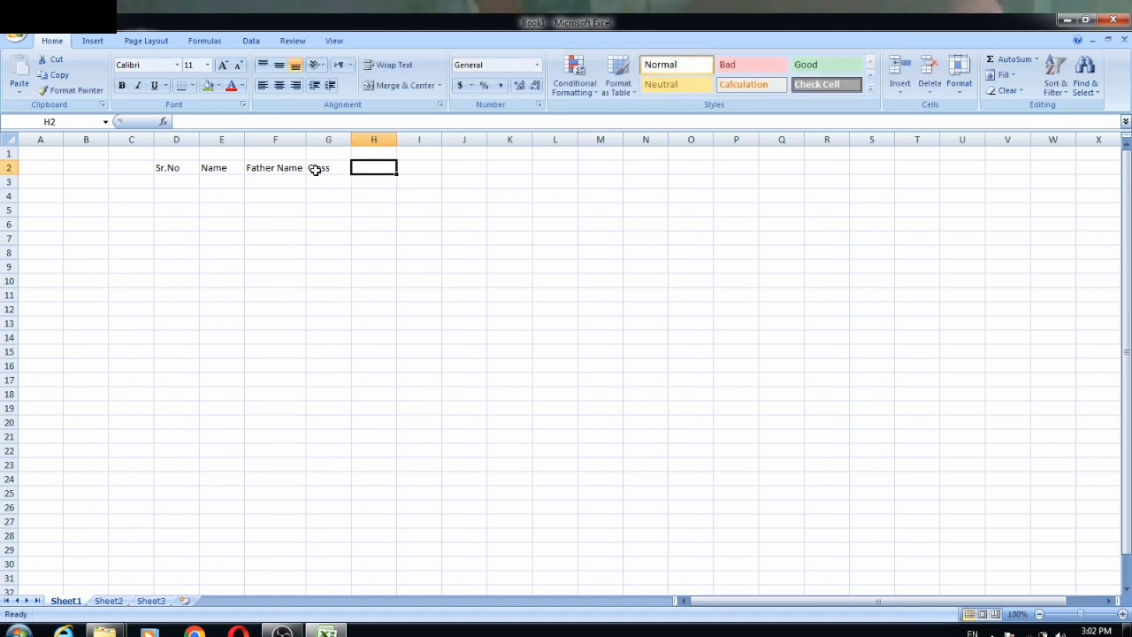
type("Yea")
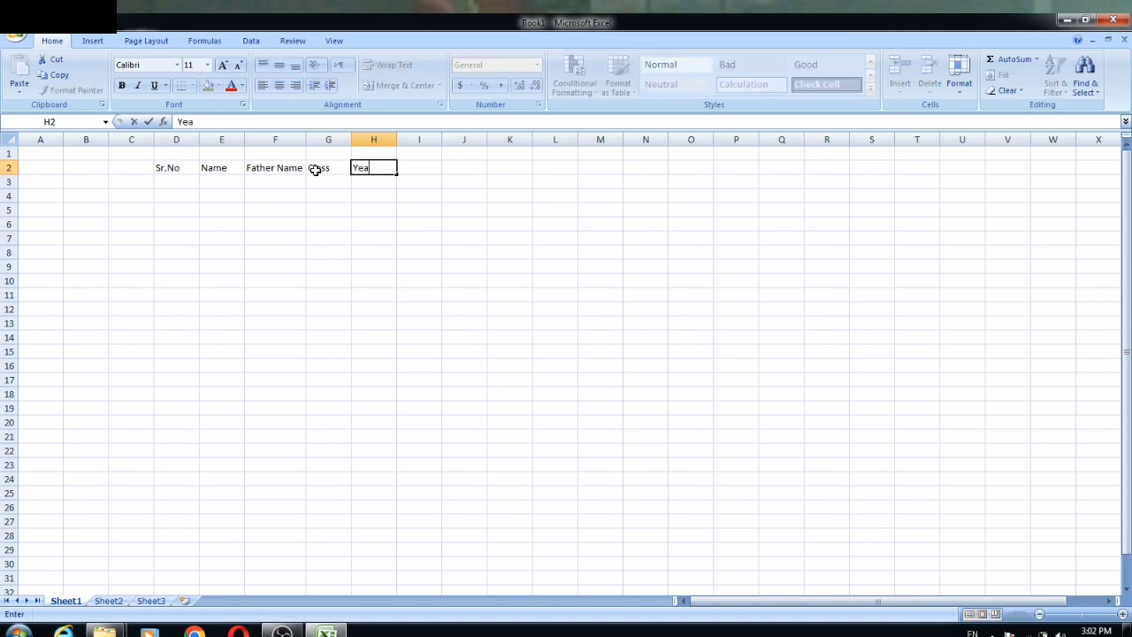
type("r")
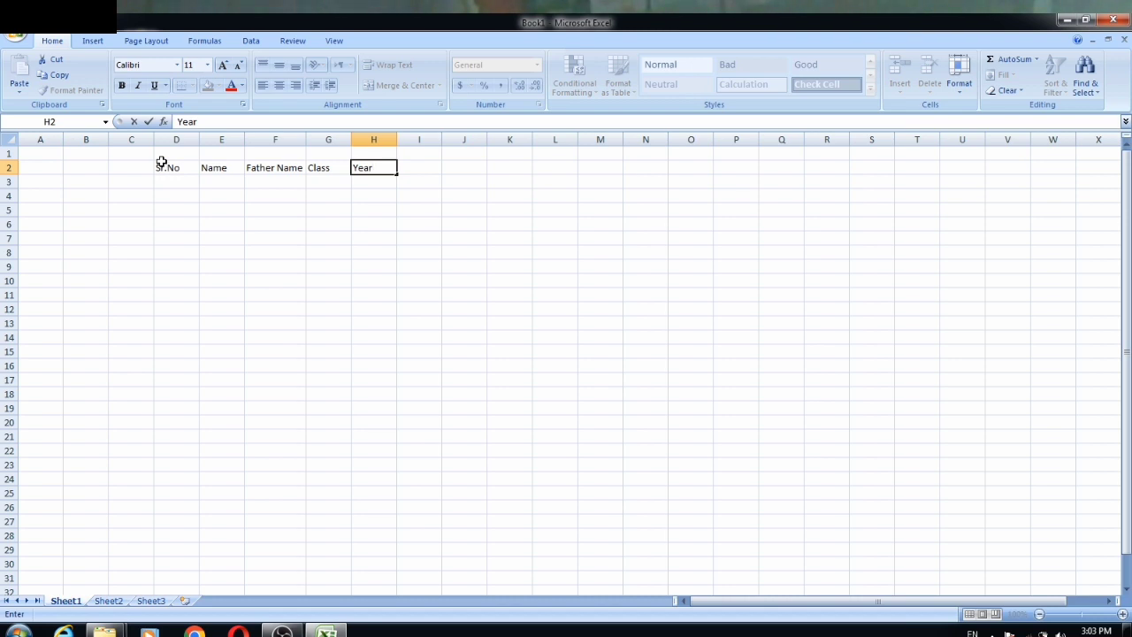
Apply All Borders to the range D2:I13
mouse_move(160, 167)
left_mouse_down()
mouse_move(388, 289)
mouse_move(415, 317)
left_mouse_up()
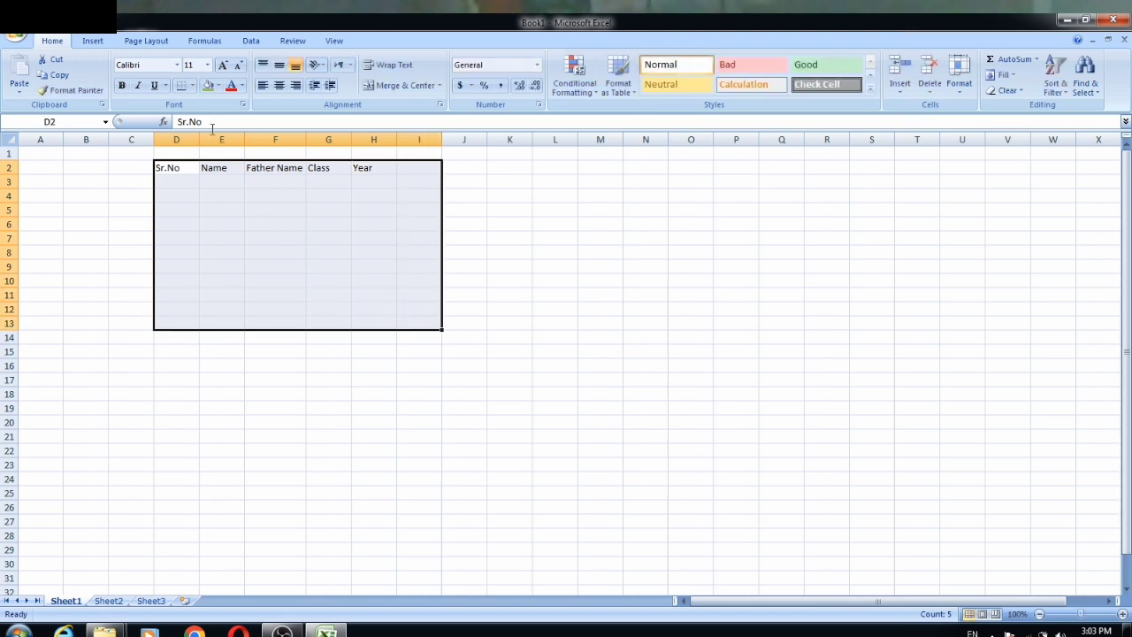
left_click(193, 87)
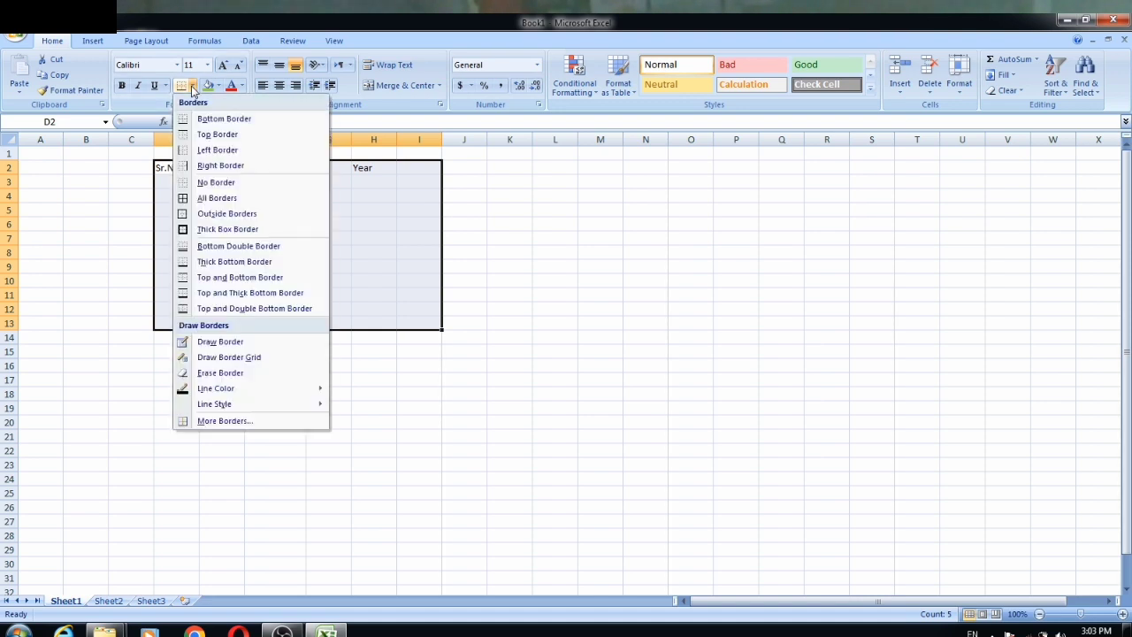
left_click(202, 204)
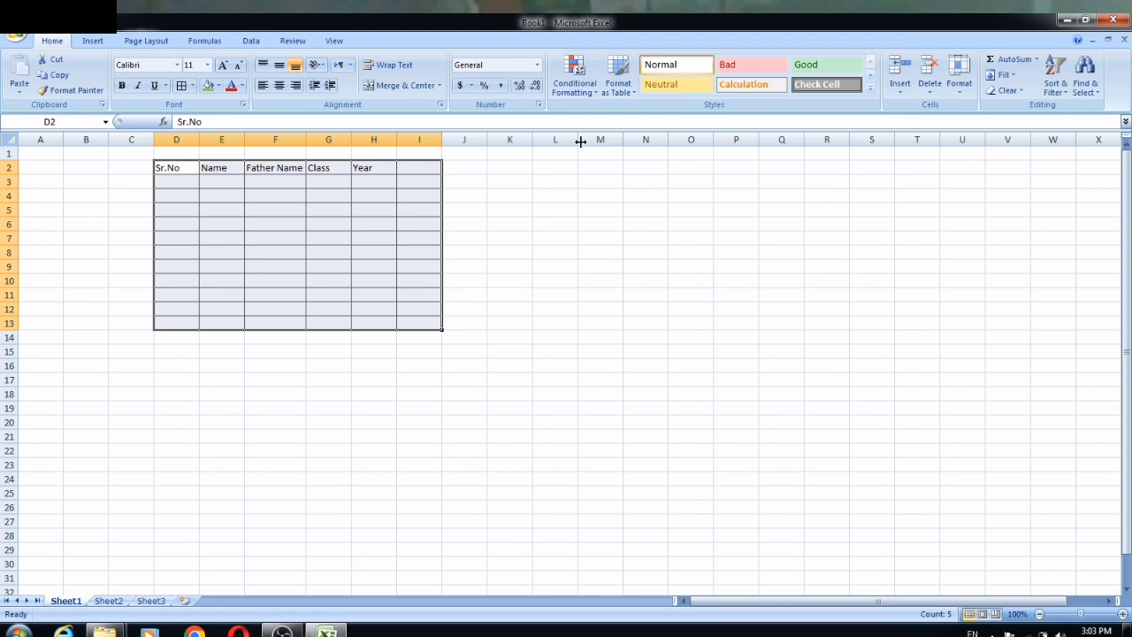
Format D2:I13 as a banded Medium-style table, creating Table1
left_click(635, 93)
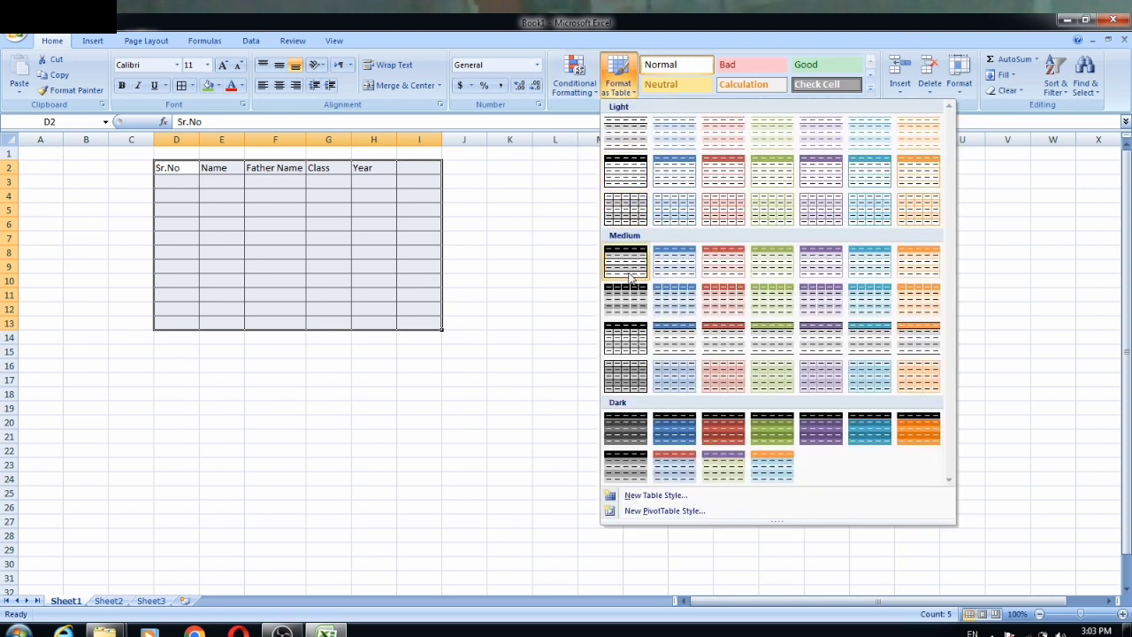
left_click(630, 301)
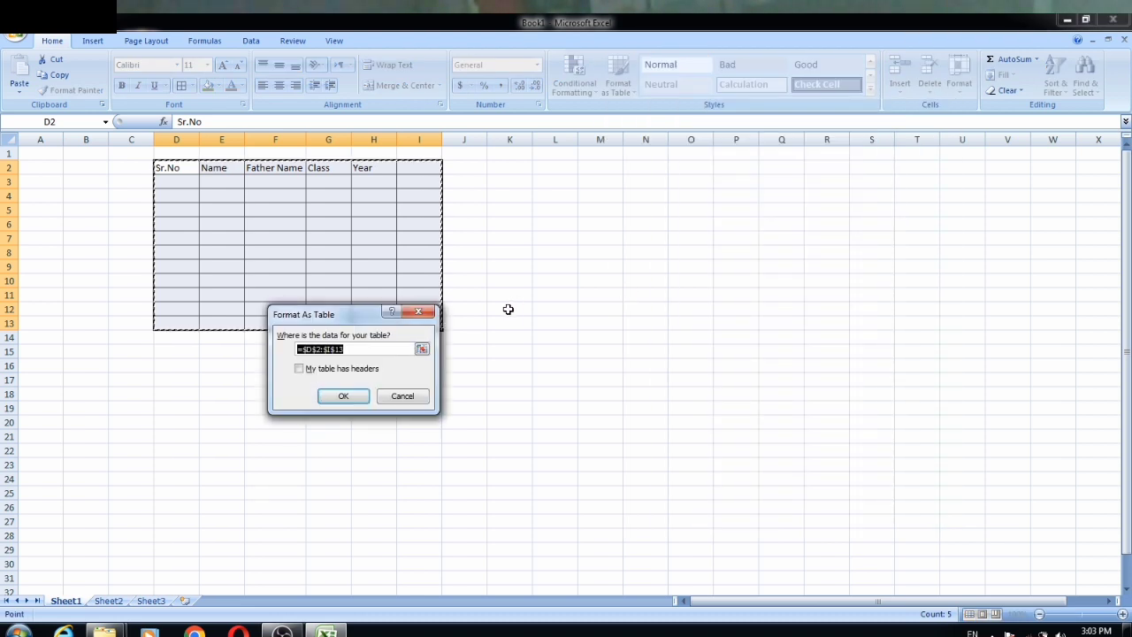
left_click(343, 396)
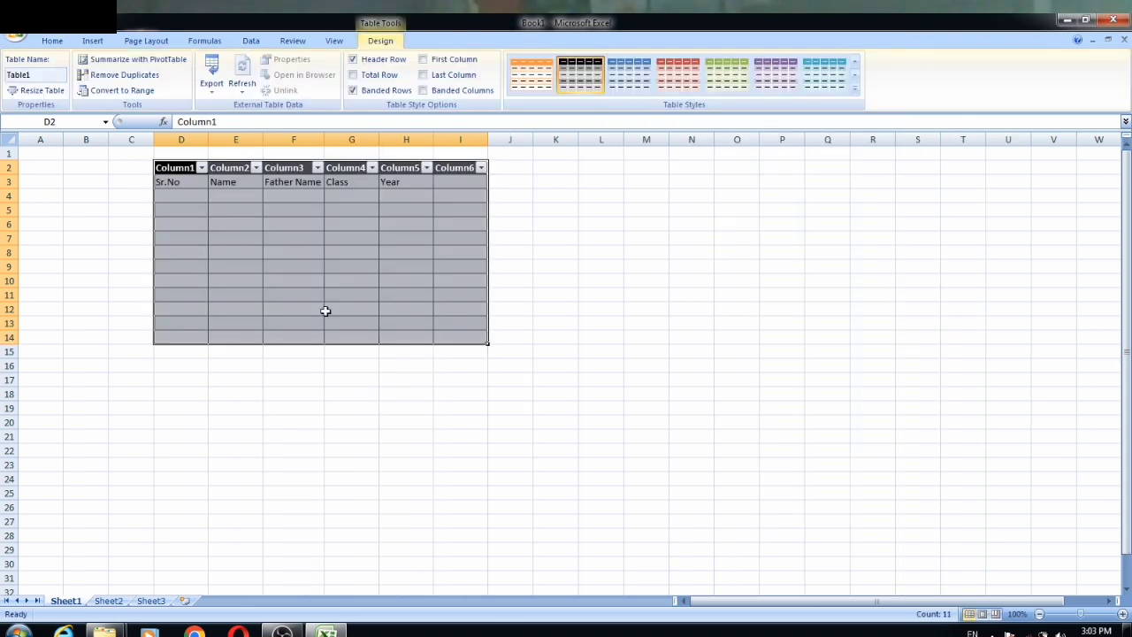
left_click(278, 251)
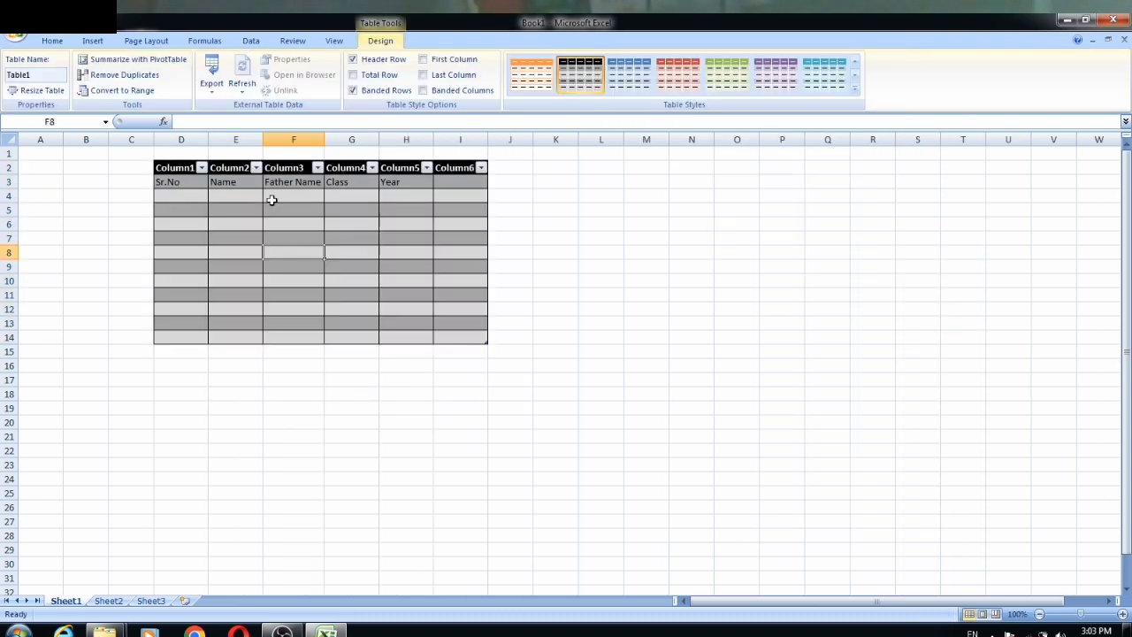
left_click(173, 197)
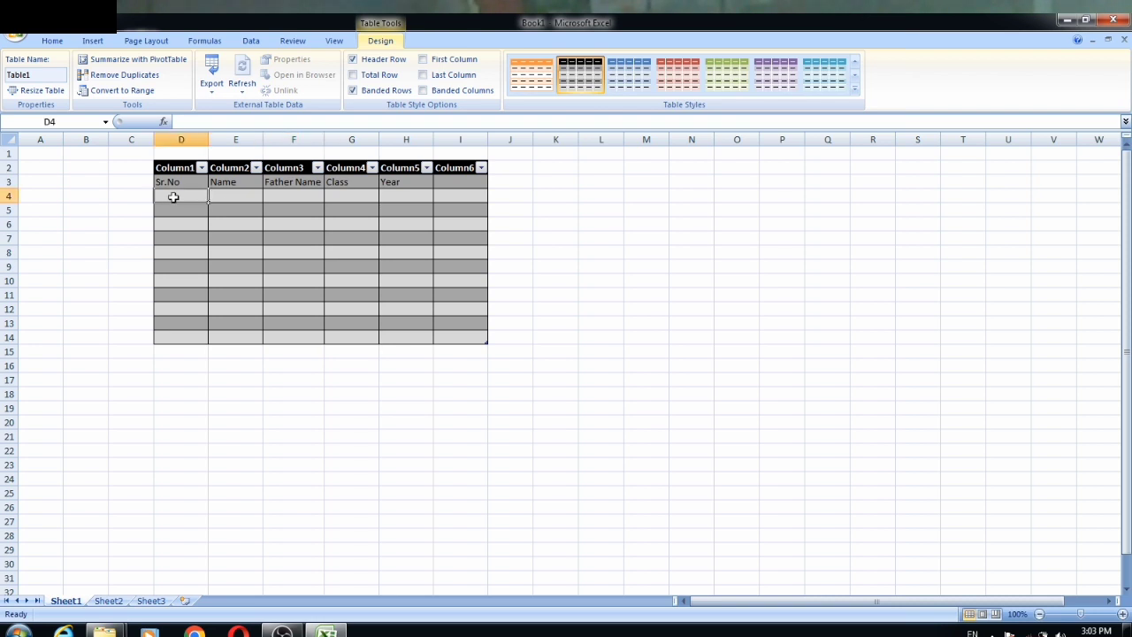
Type 1 and 2 in D4:D5, then fill the series down to 11 in D14
type("1")
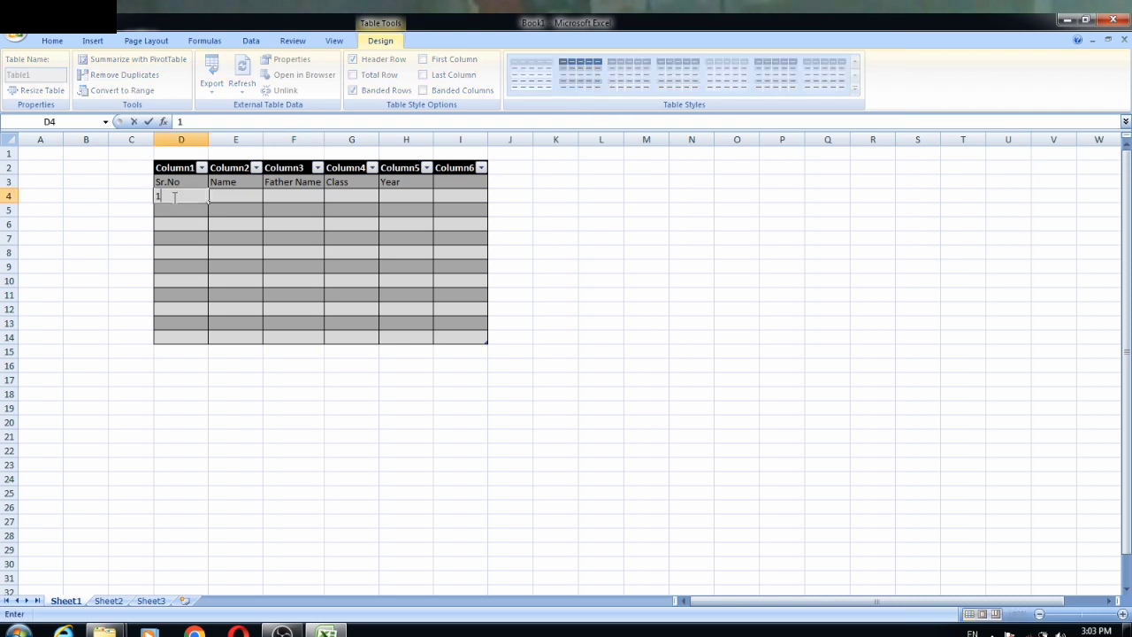
key("Return")
type("2")
key("Return")
left_click(198, 192)
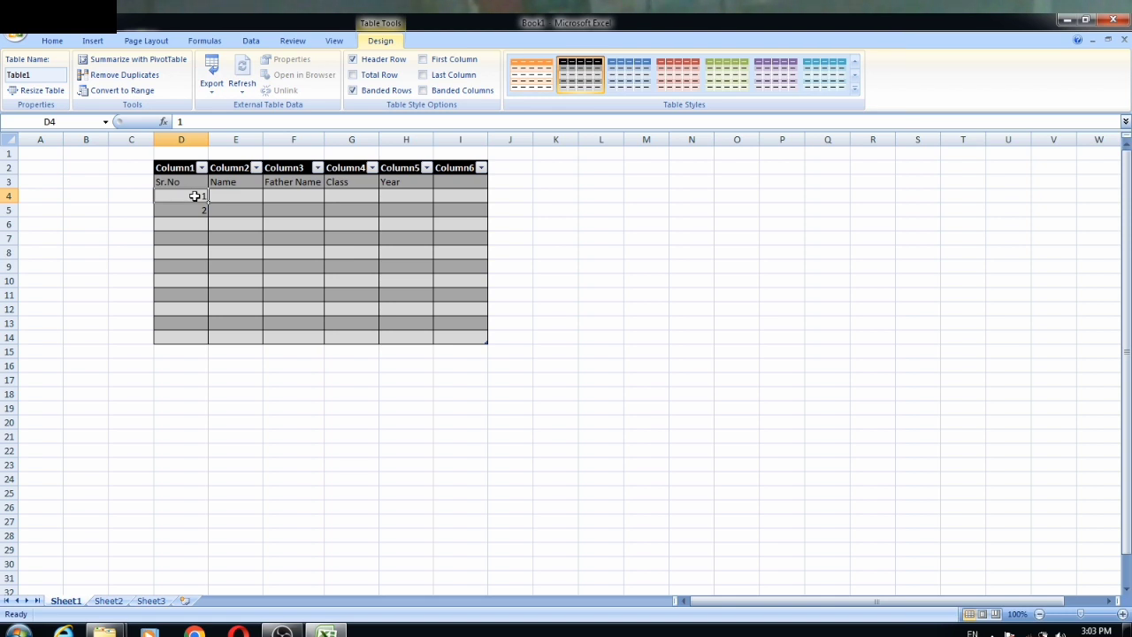
left_click_drag(195, 195, 195, 222)
left_click(196, 221)
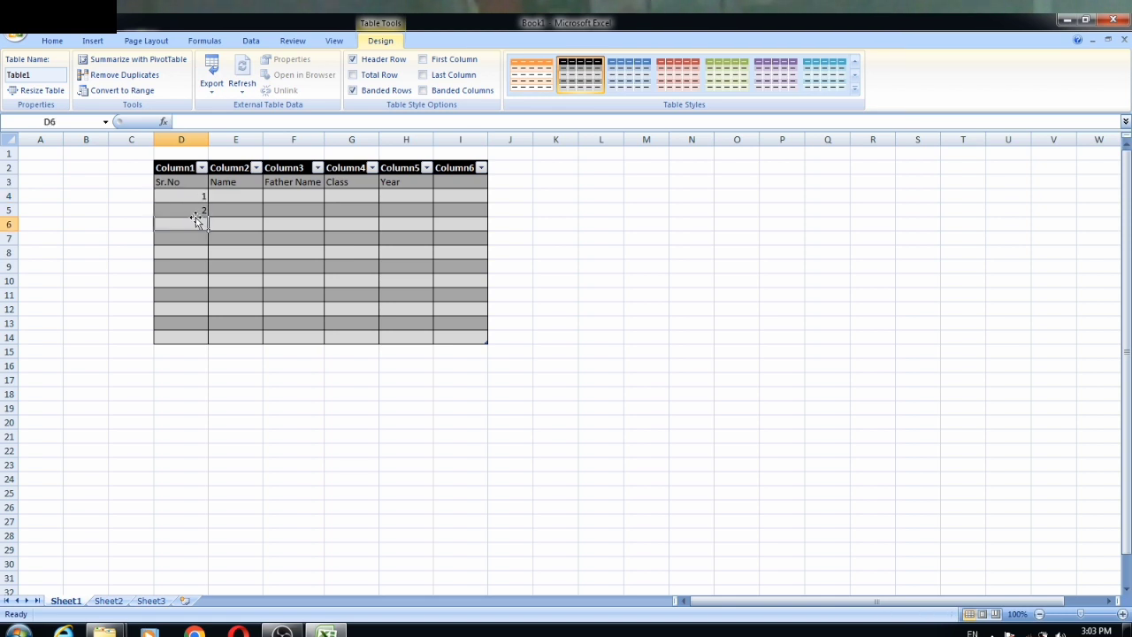
left_click_drag(188, 195, 191, 207)
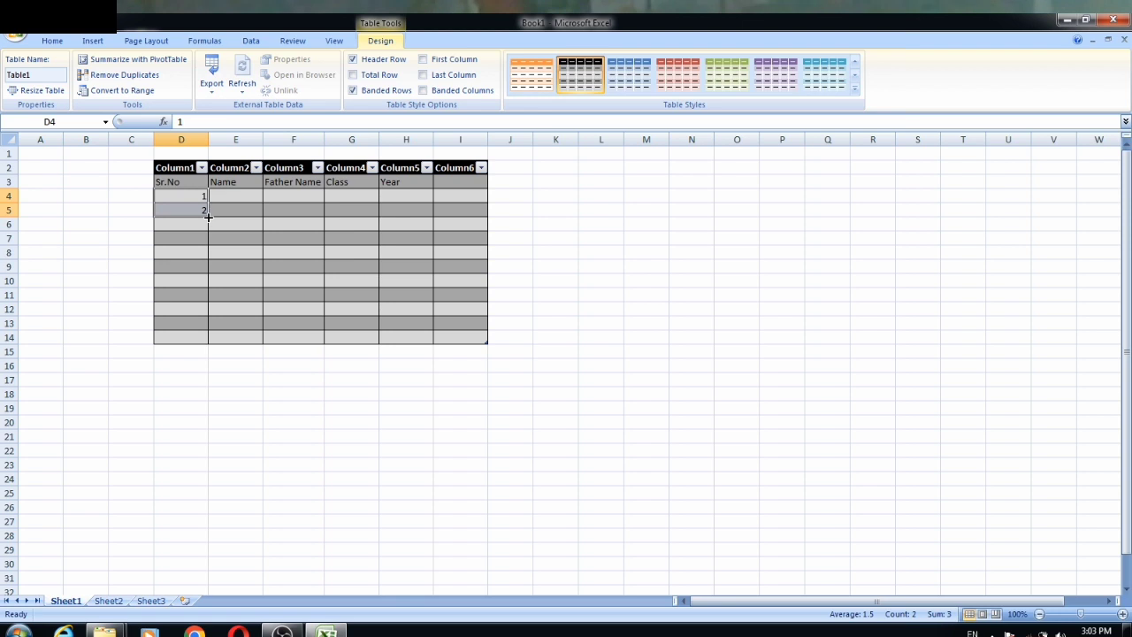
left_click_drag(207, 216, 209, 344)
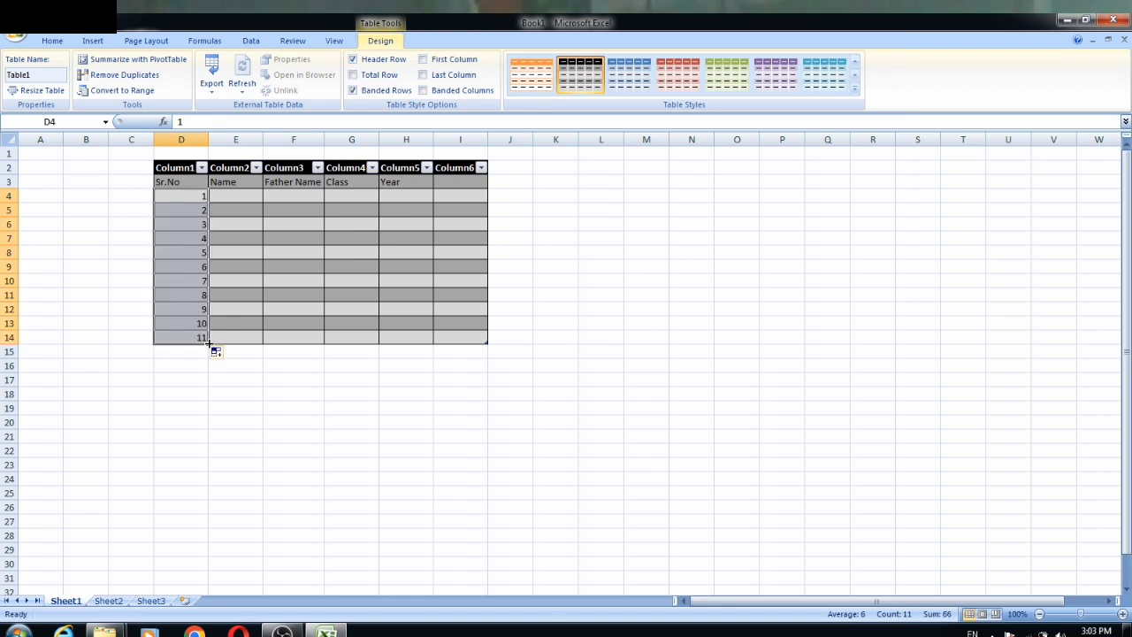
left_click(233, 292)
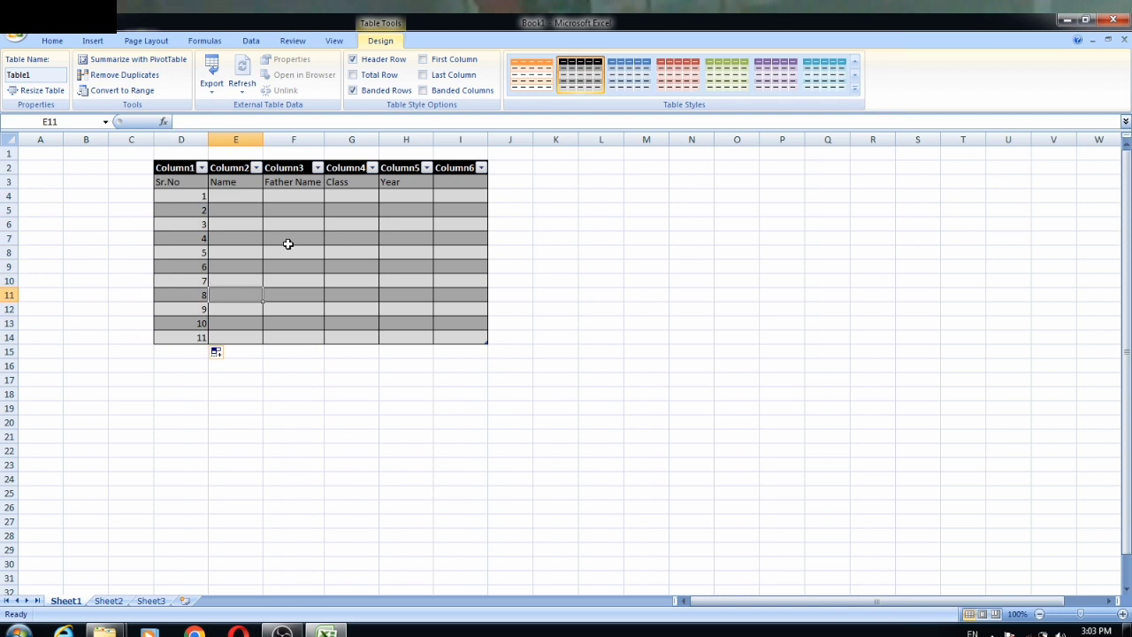